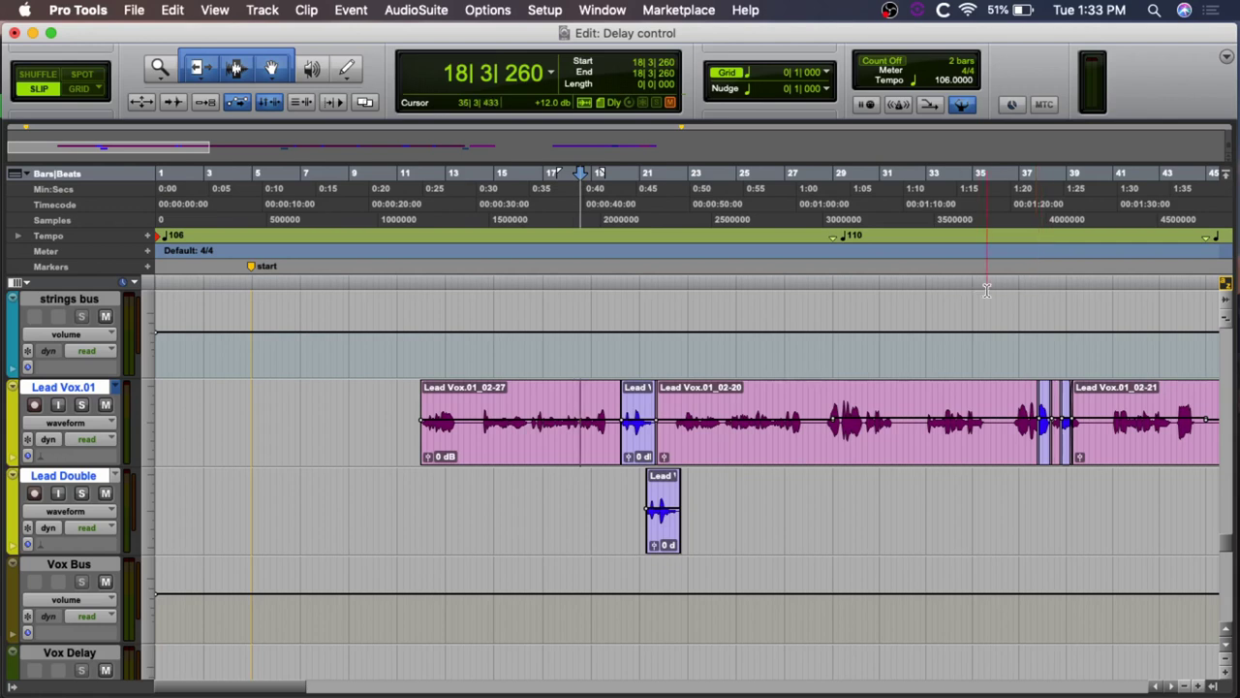
# - Play and stop the lead vocal passage, then switch to the Mix window
pyautogui.press('space')
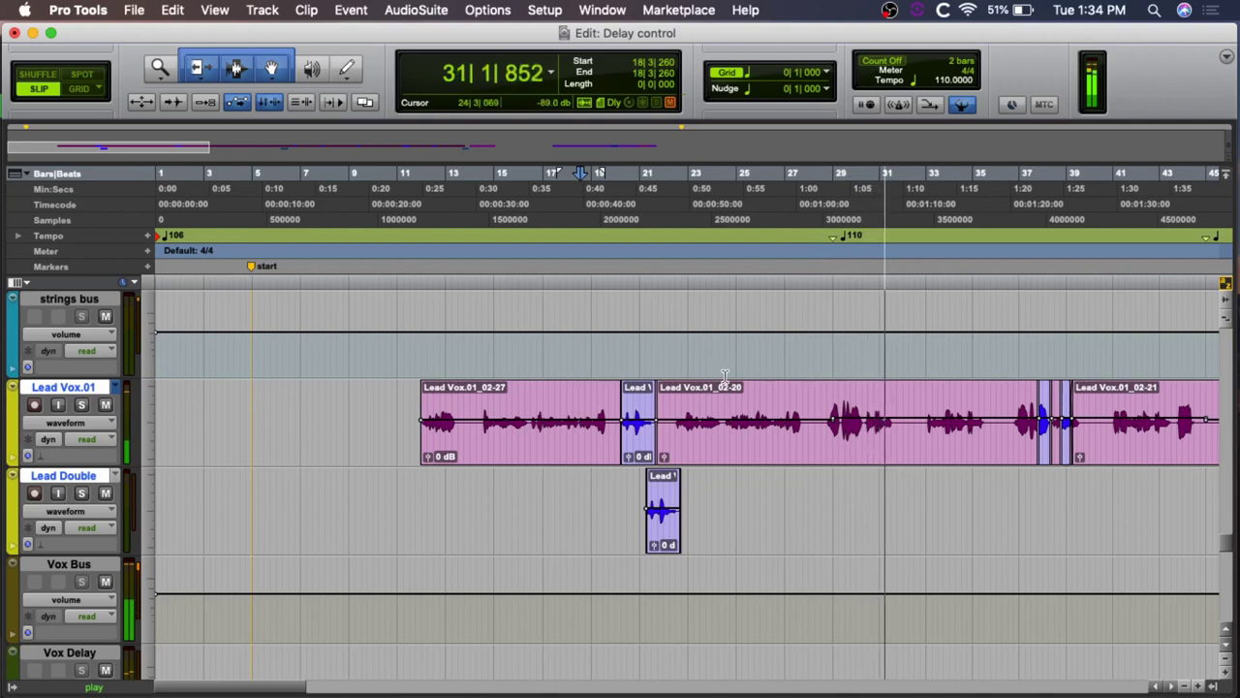
pyautogui.press('space')
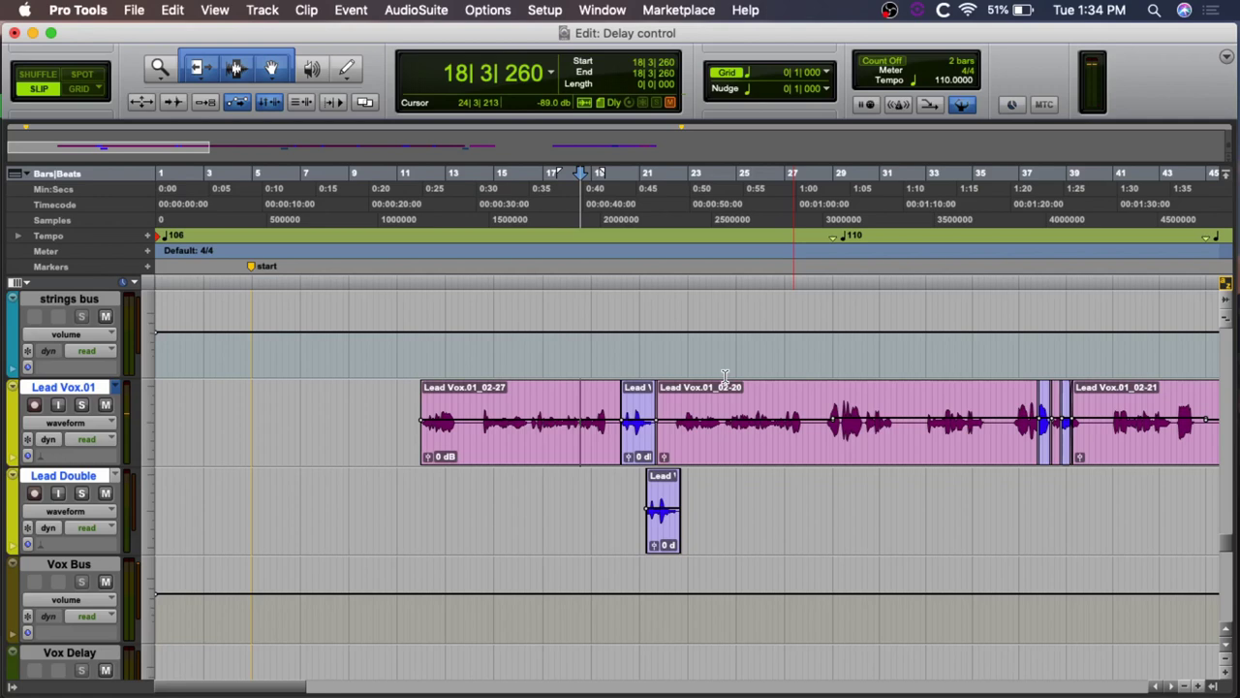
pyautogui.press('super+equal')
# - Solo Lead Vox.01 and Lead Double in the Edit window, then return to Mix
pyautogui.hscroll(5, 753, 367)
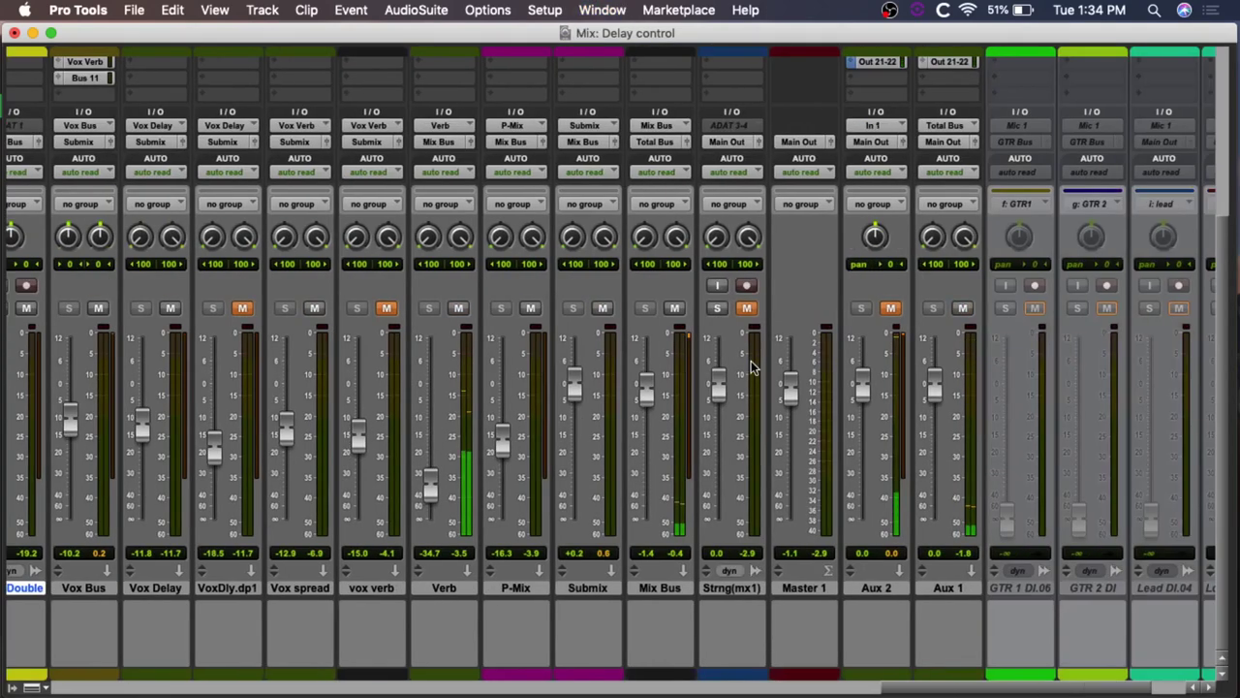
pyautogui.scroll(5, 751, 366)
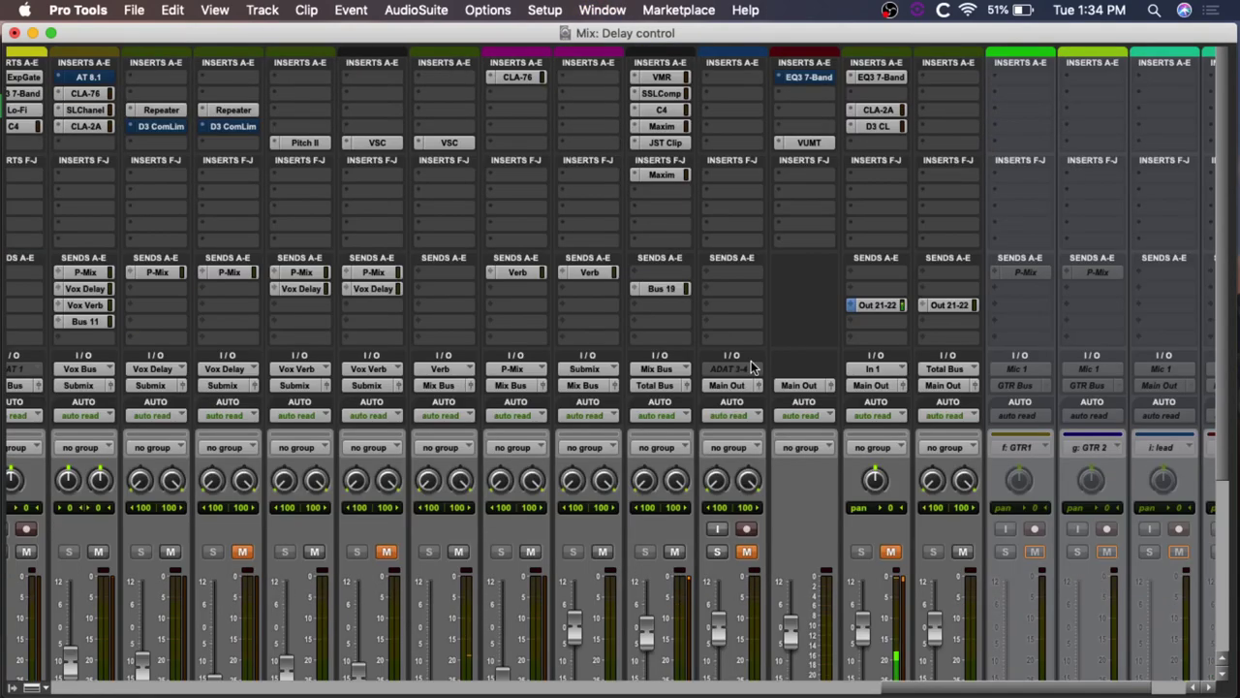
pyautogui.hscroll(-5, 753, 366)
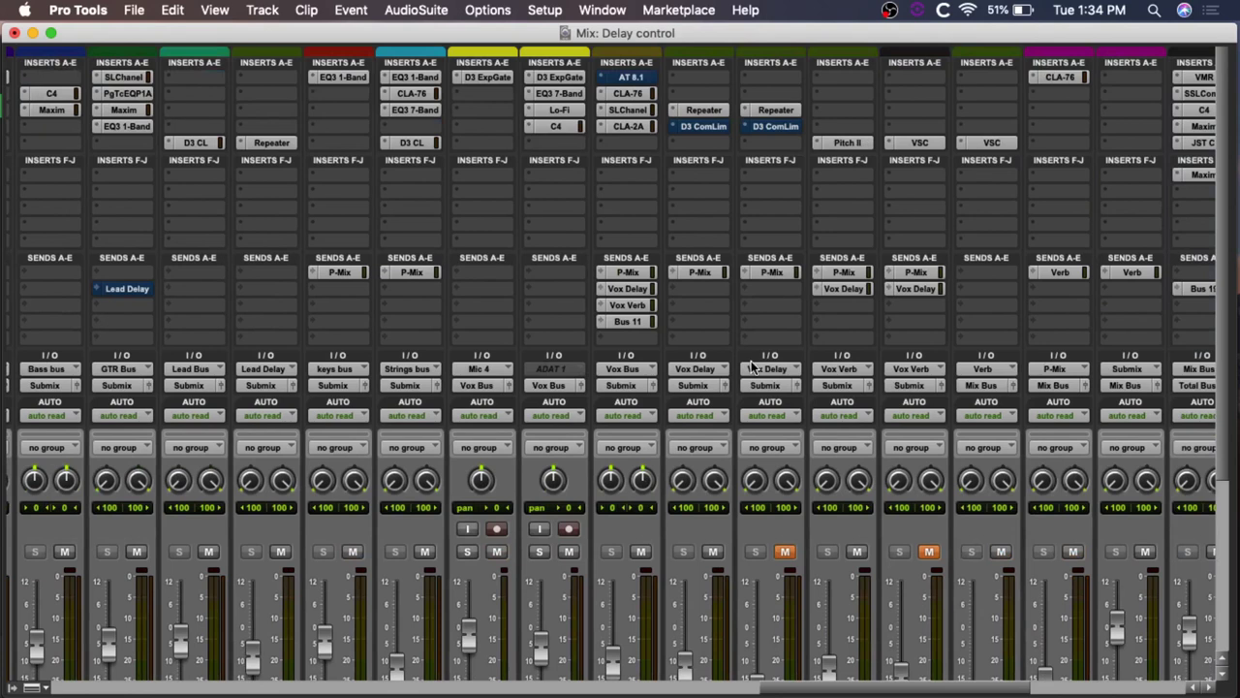
pyautogui.scroll(-5, 753, 366)
pyautogui.scroll(3, 753, 364)
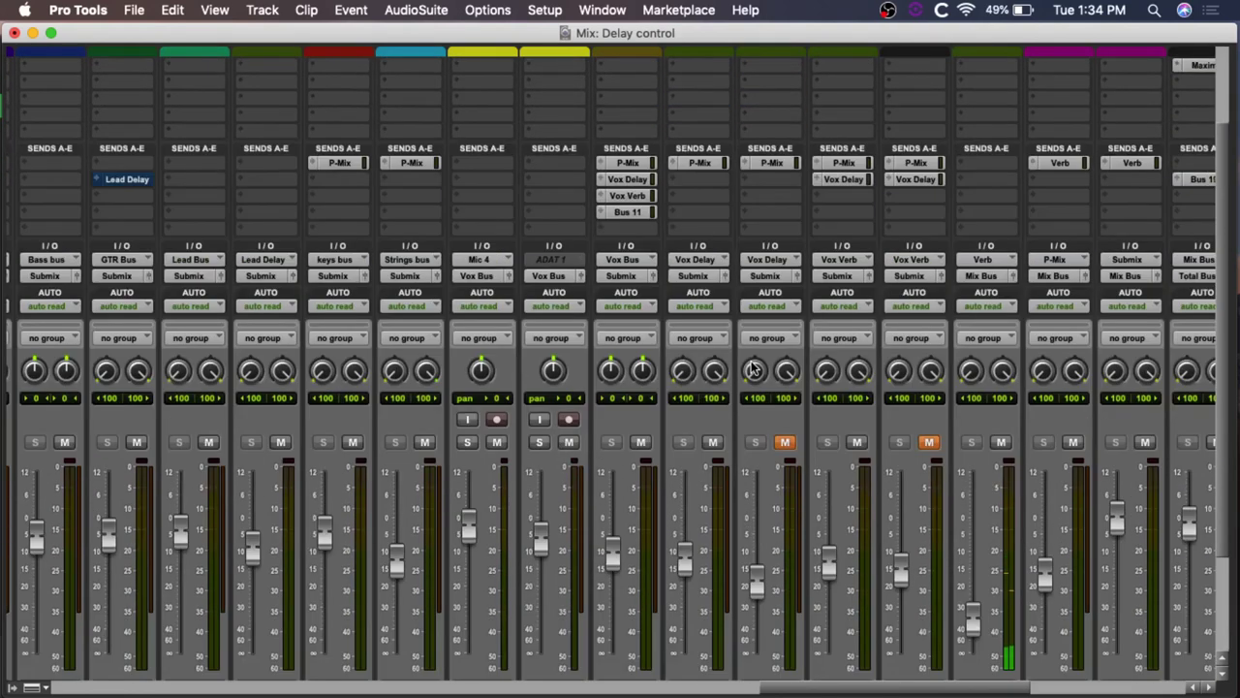
pyautogui.press('super+equal')
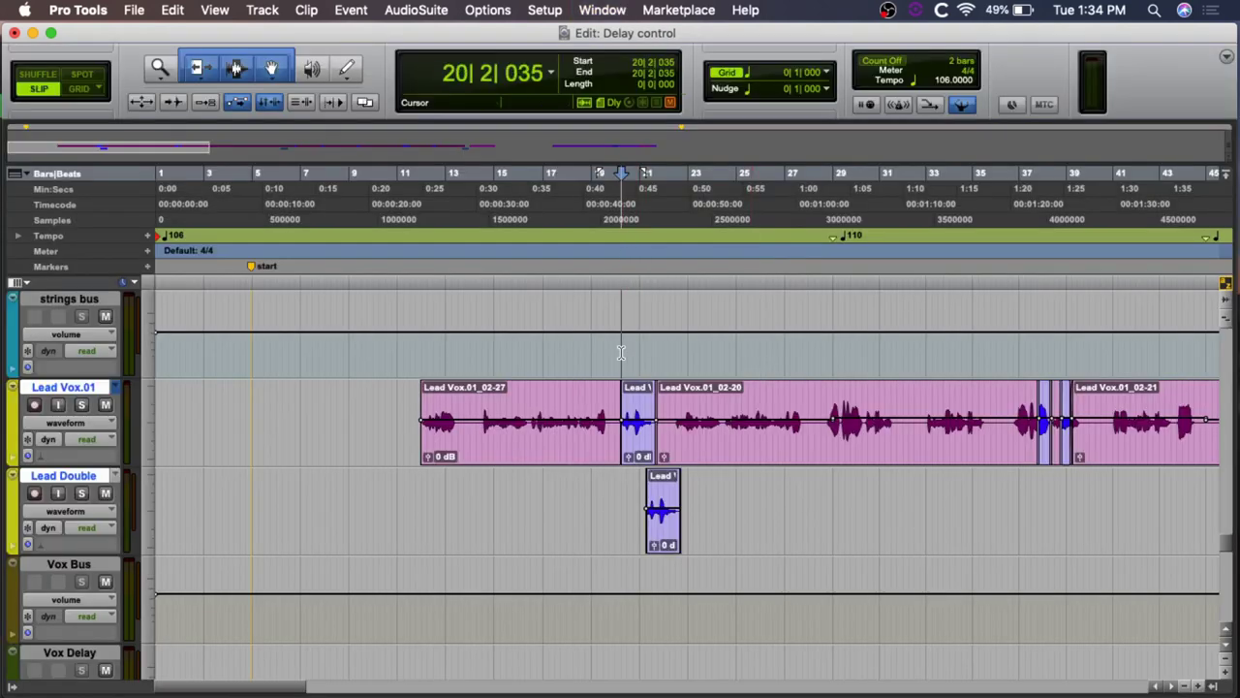
pyautogui.click(81, 404)
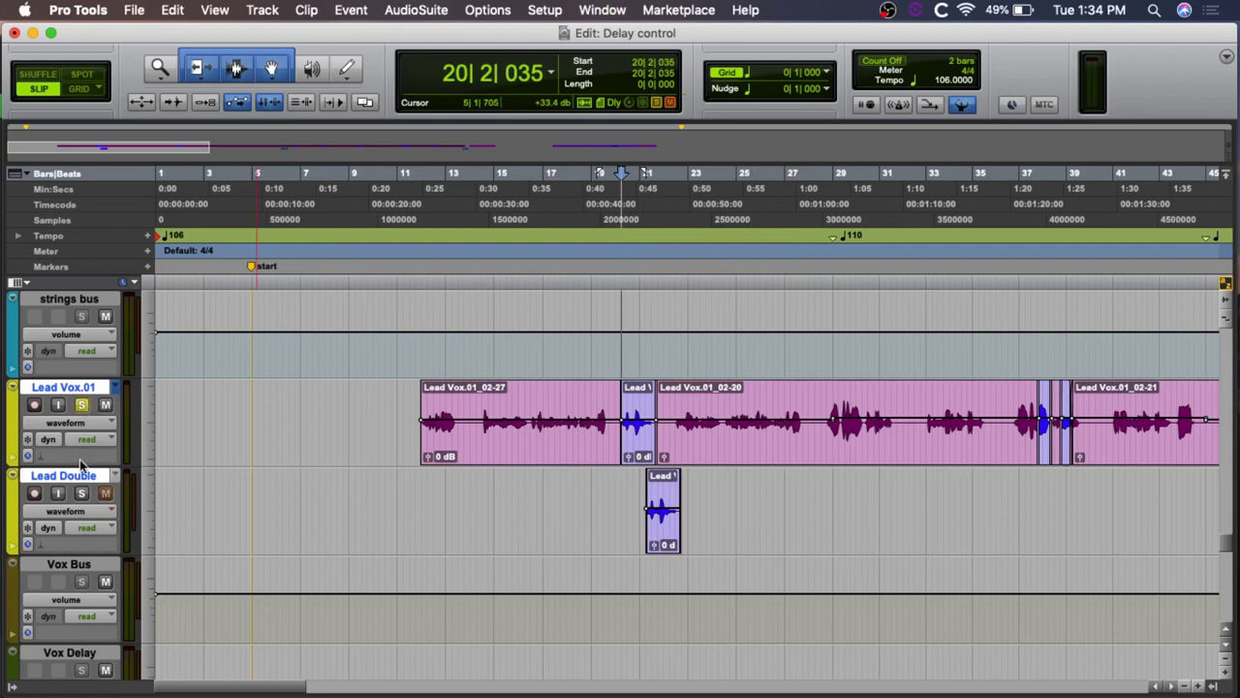
pyautogui.click(81, 492)
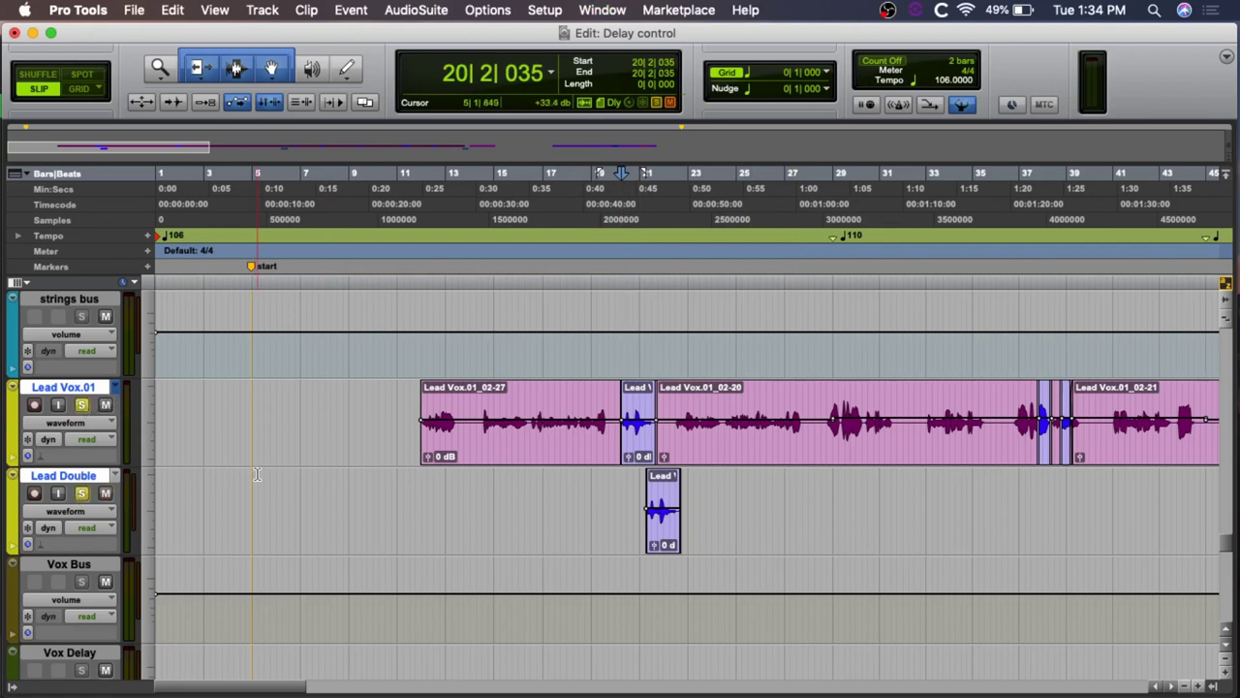
pyautogui.press('super+equal')
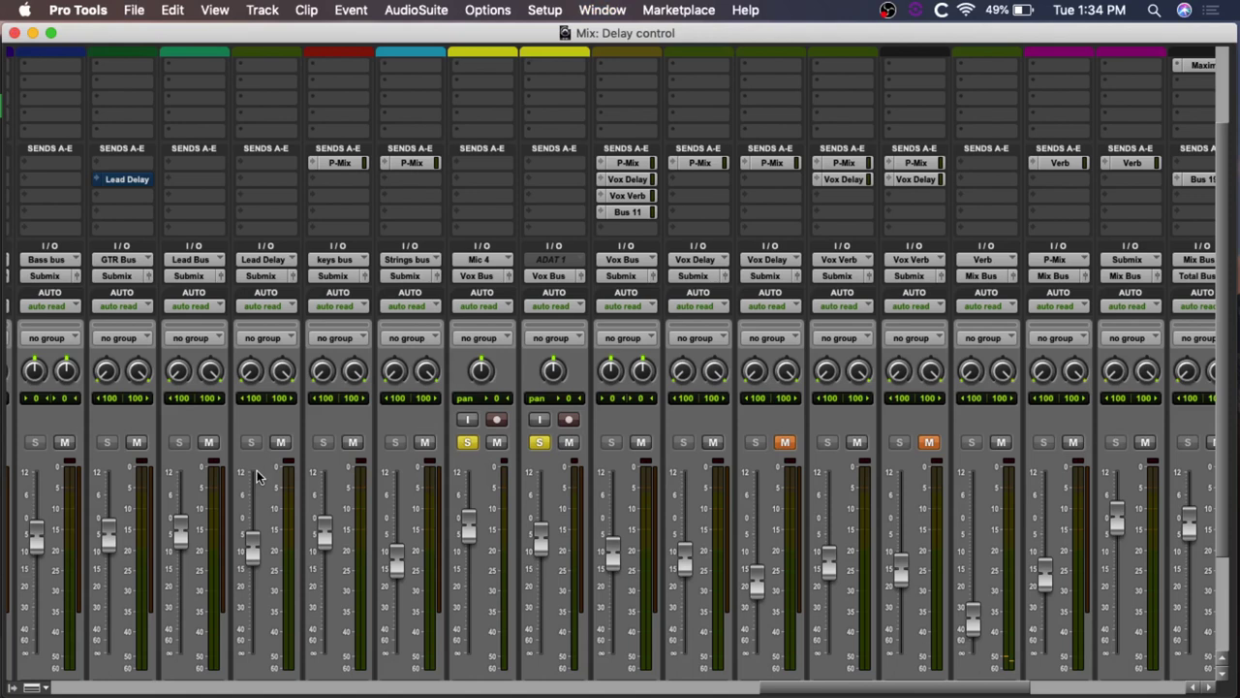
pyautogui.scroll(-5, 793, 411)
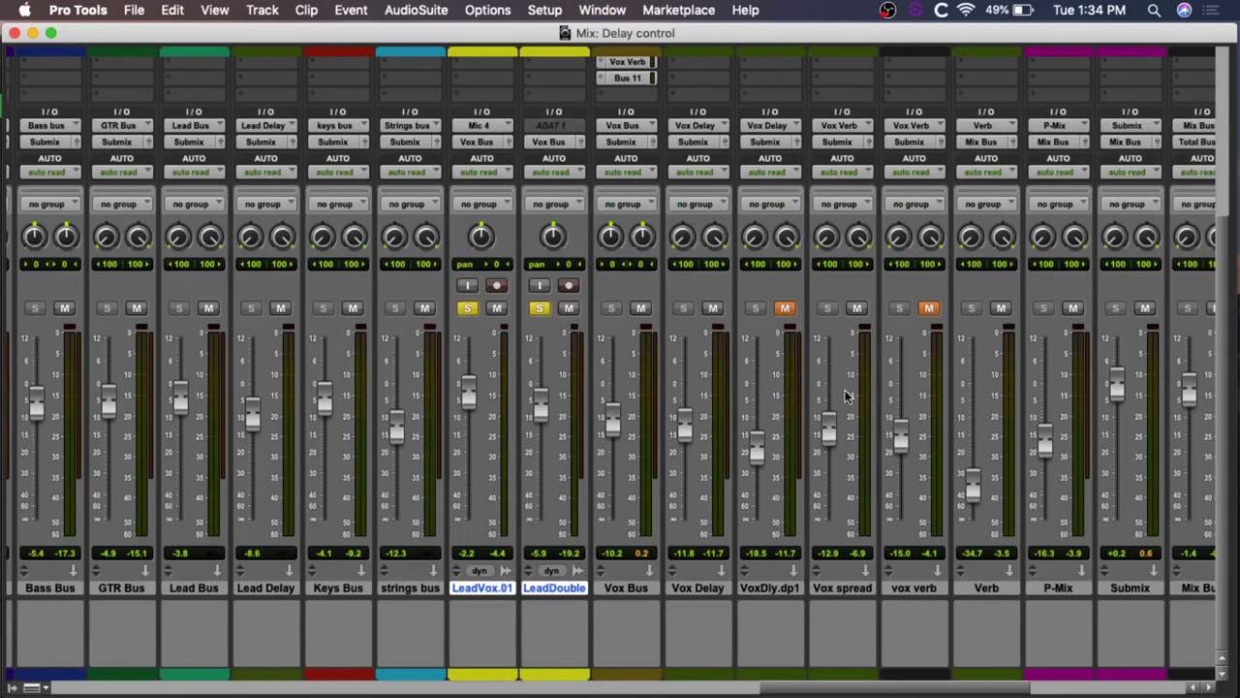
pyautogui.scroll(9, 845, 396)
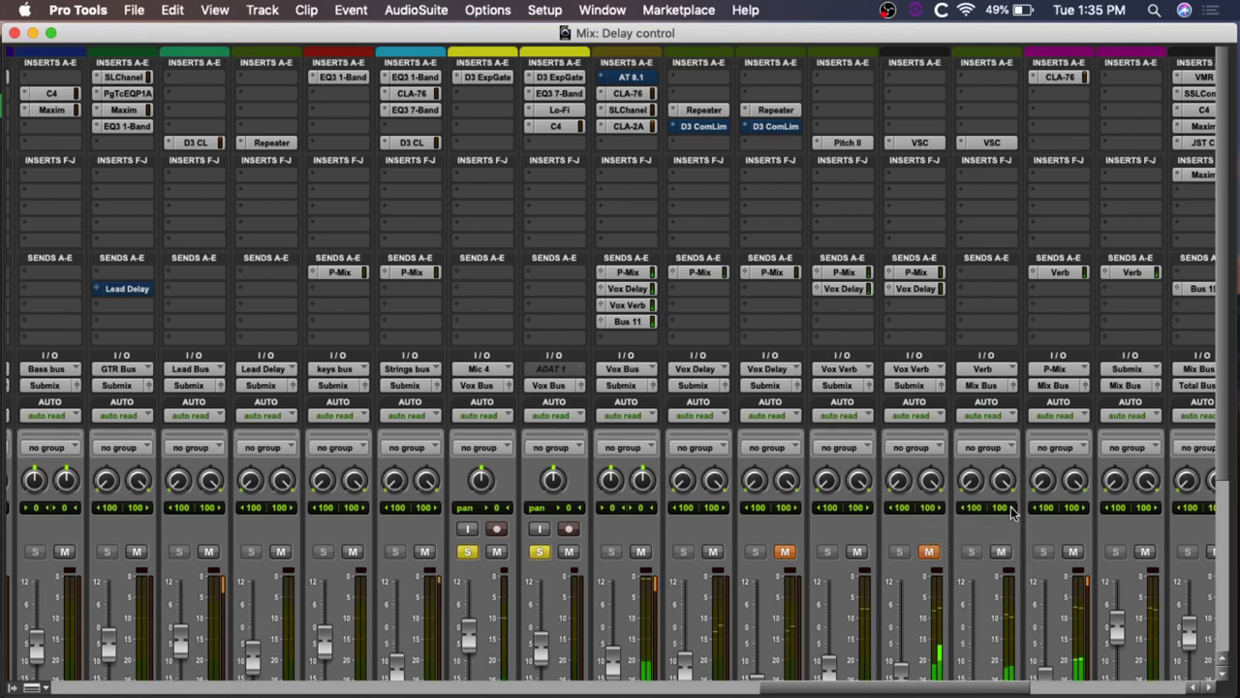
pyautogui.scroll(-5, 1011, 514)
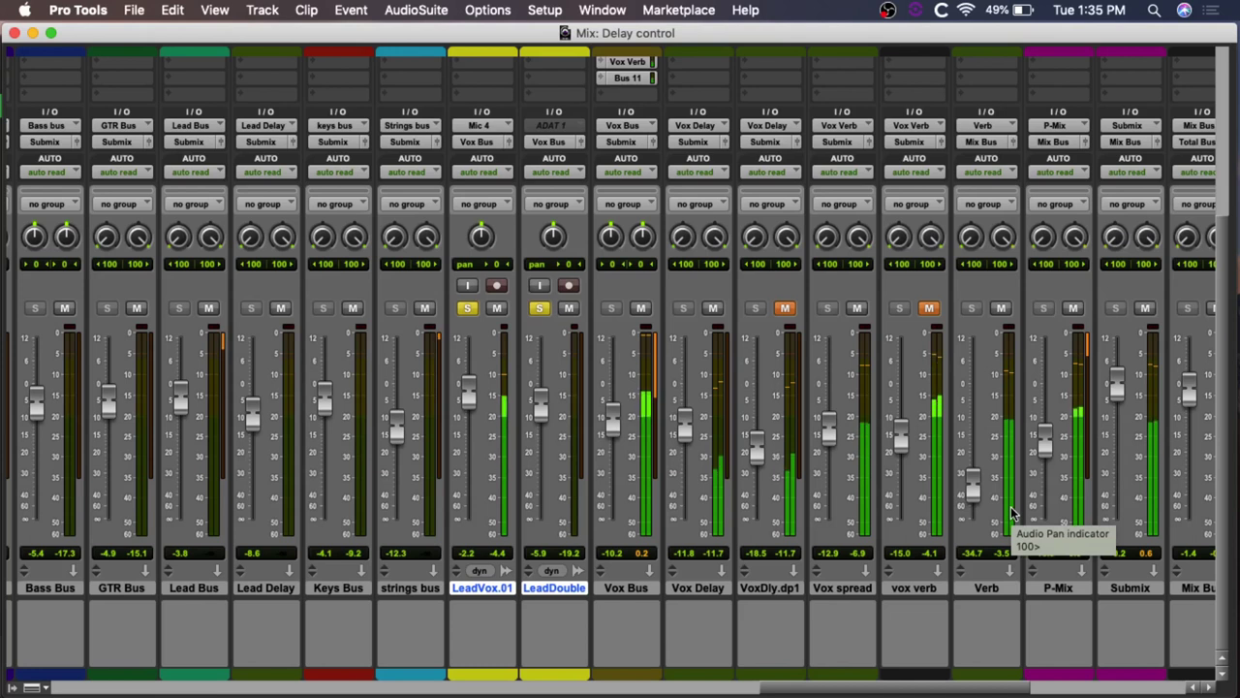
pyautogui.scroll(5, 1010, 514)
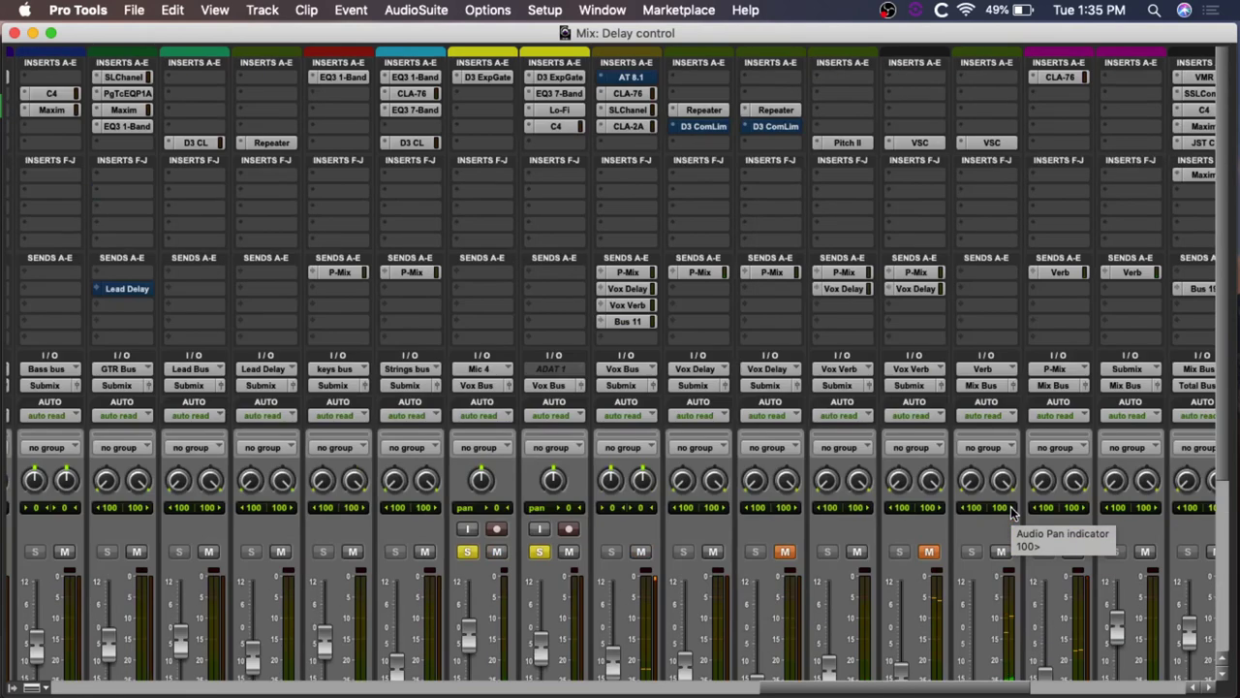
pyautogui.scroll(-5, 1010, 514)
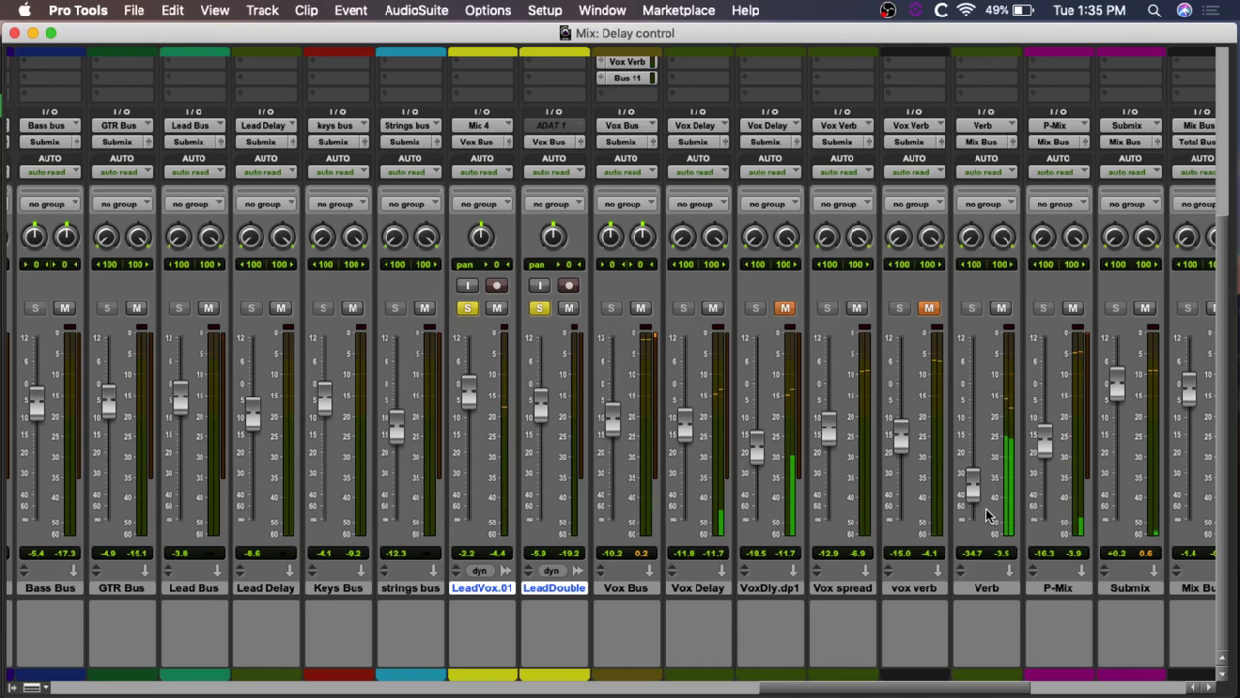
pyautogui.hscroll(5, 987, 514)
pyautogui.scroll(5, 987, 514)
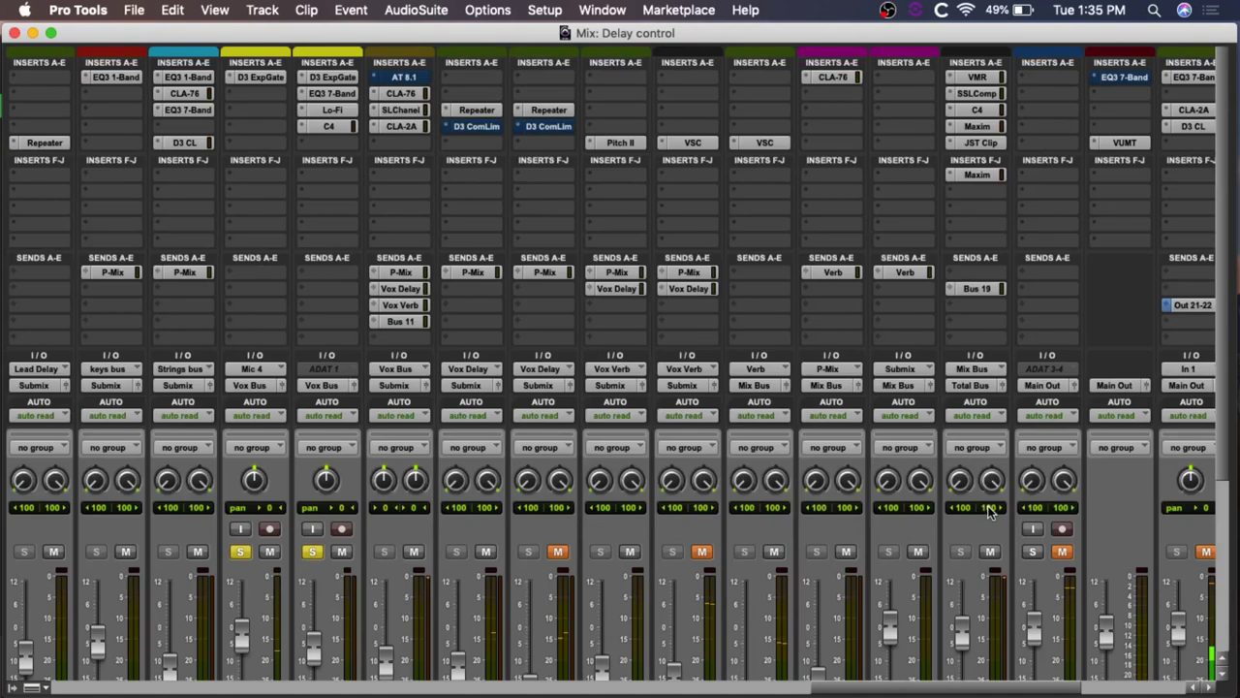
pyautogui.hscroll(5, 988, 509)
pyautogui.hscroll(-10, 987, 505)
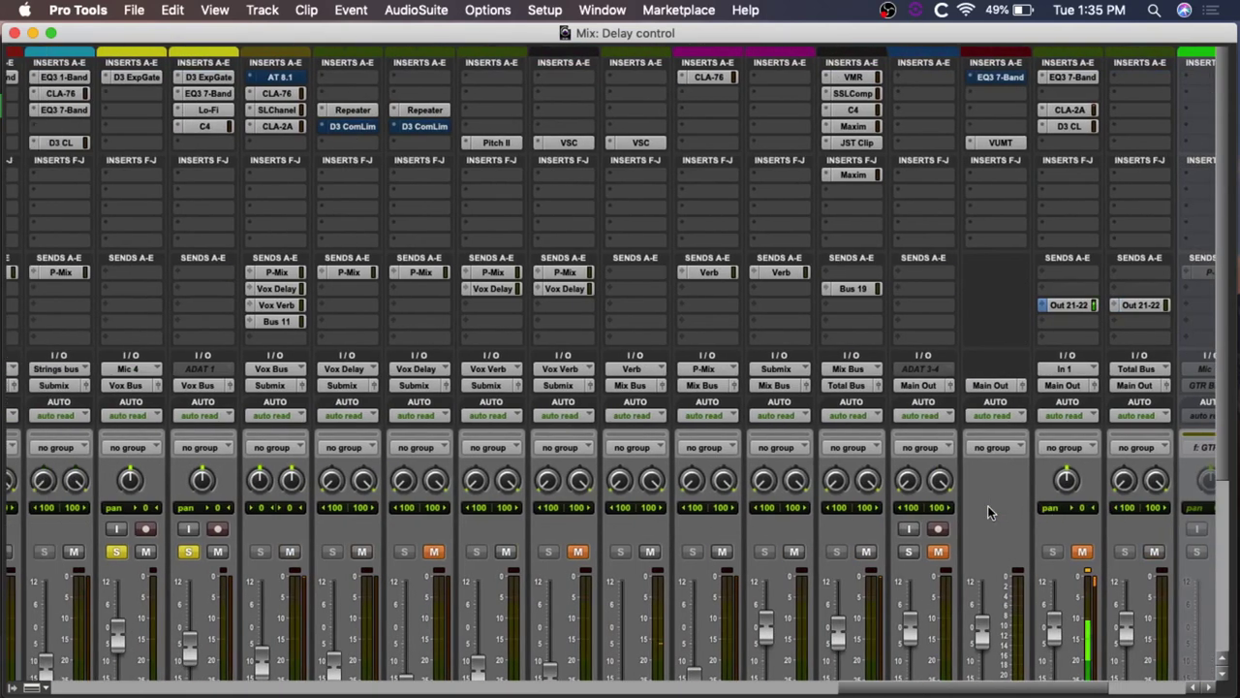
pyautogui.scroll(-5, 987, 509)
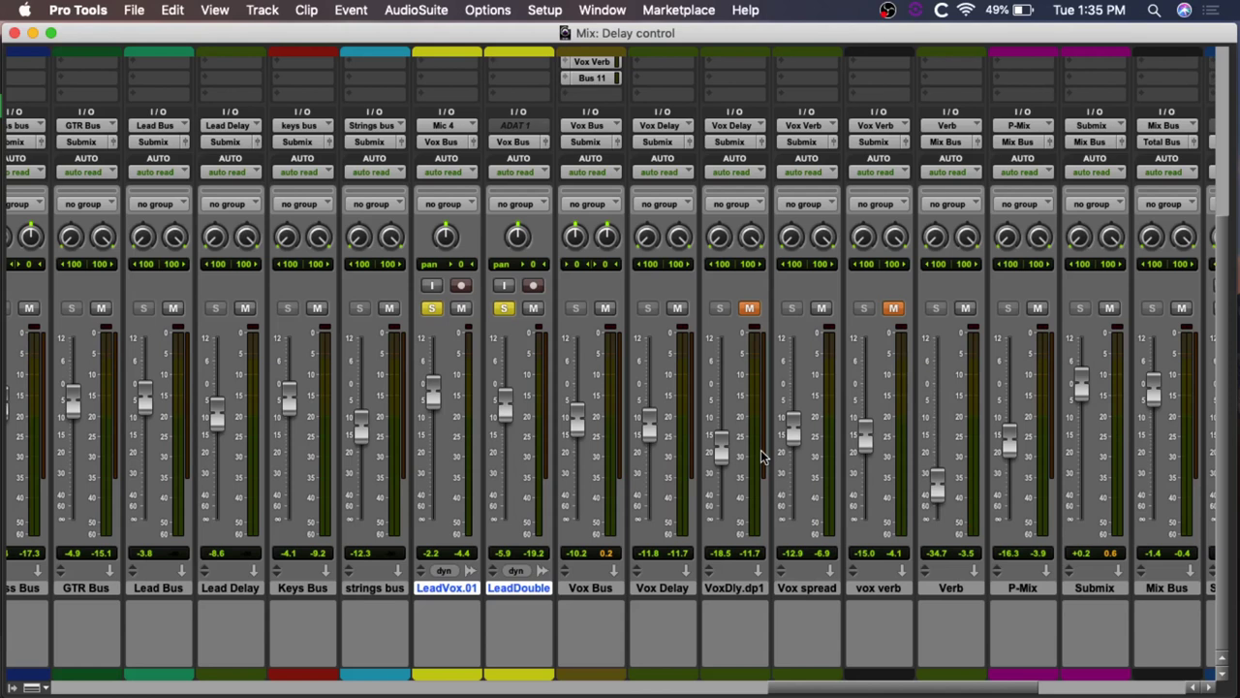
pyautogui.scroll(5, 762, 456)
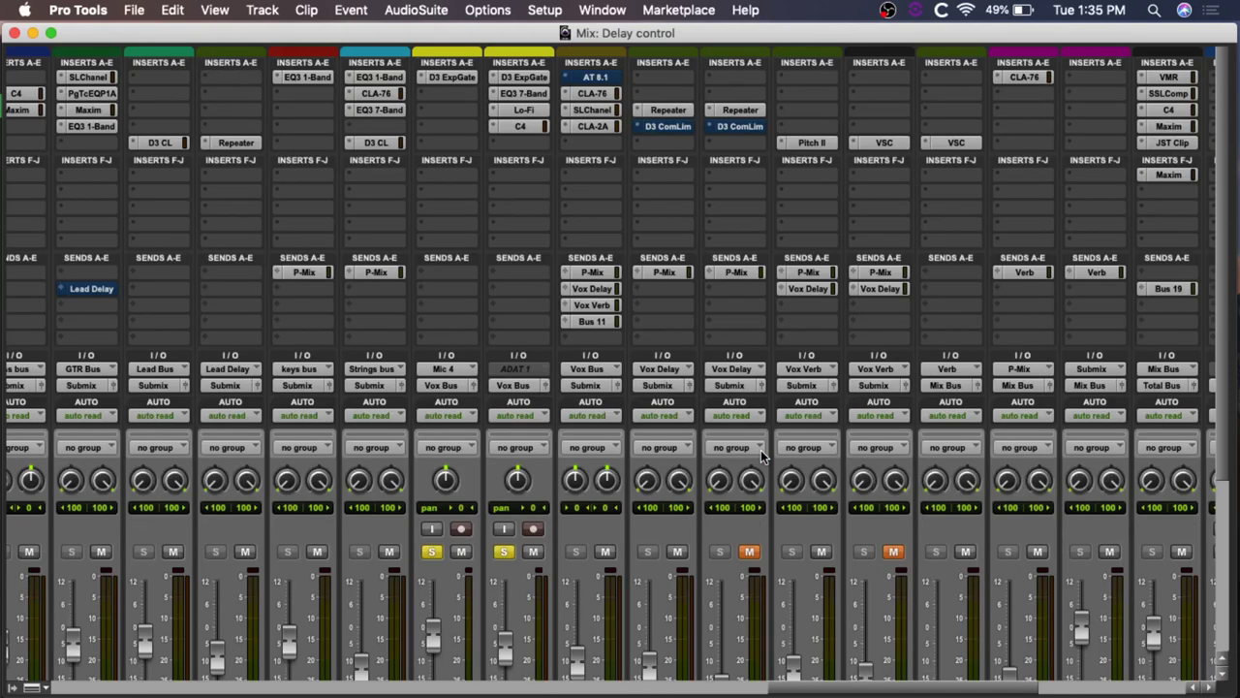
pyautogui.scroll(-5, 760, 449)
pyautogui.scroll(5, 760, 449)
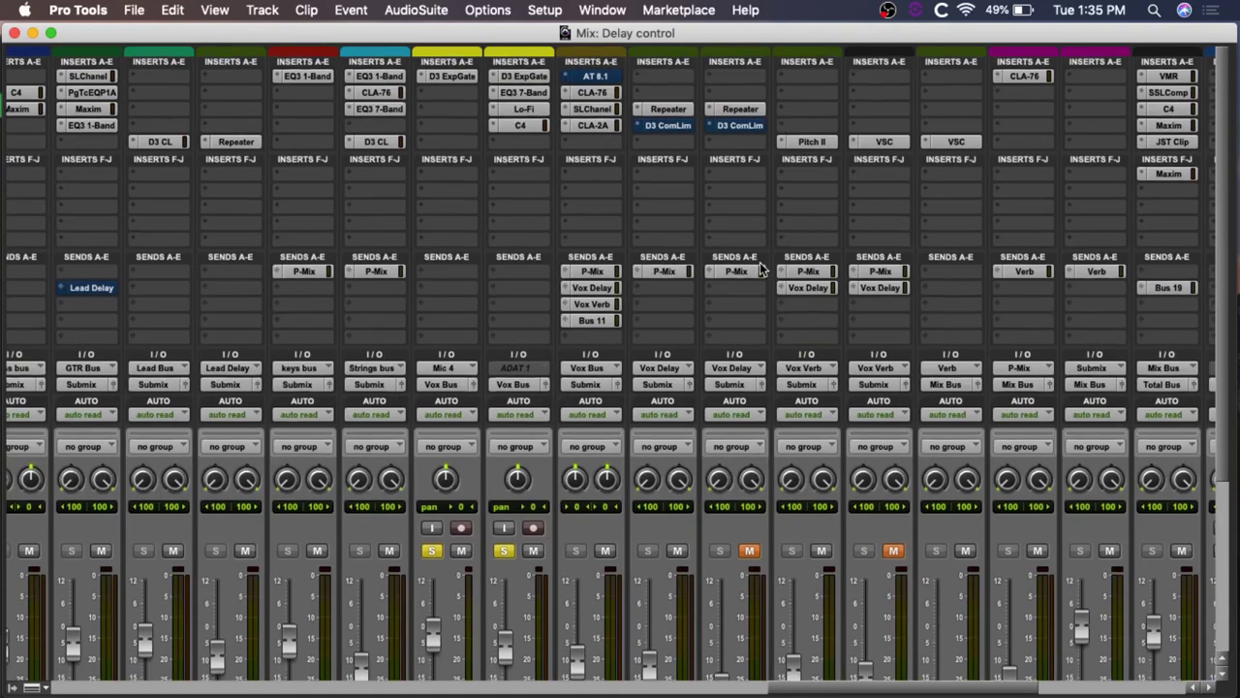
pyautogui.scroll(-5, 761, 268)
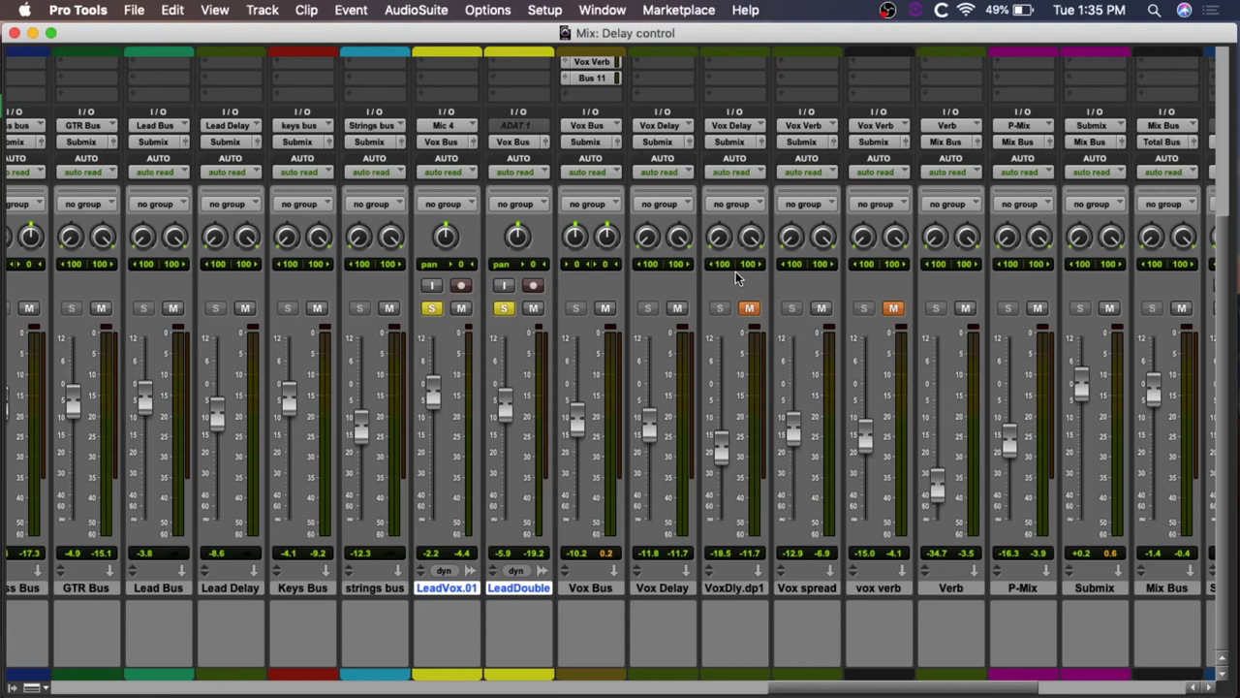
pyautogui.scroll(5, 737, 276)
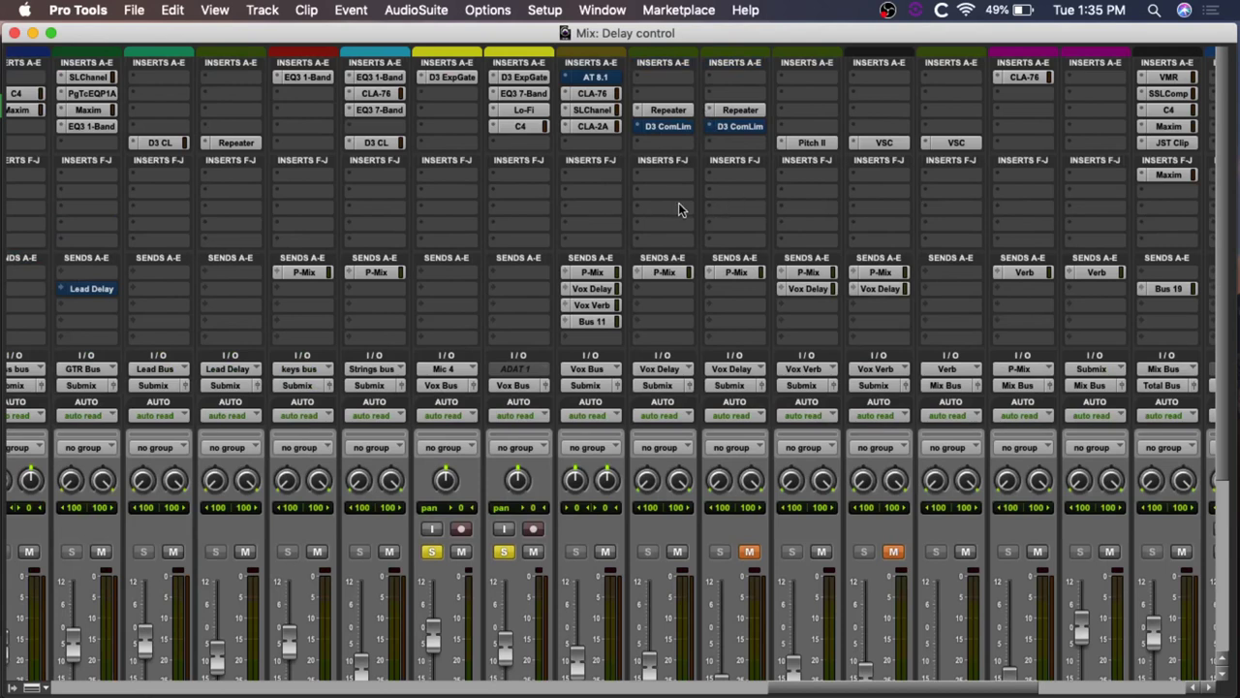
pyautogui.scroll(-5, 678, 210)
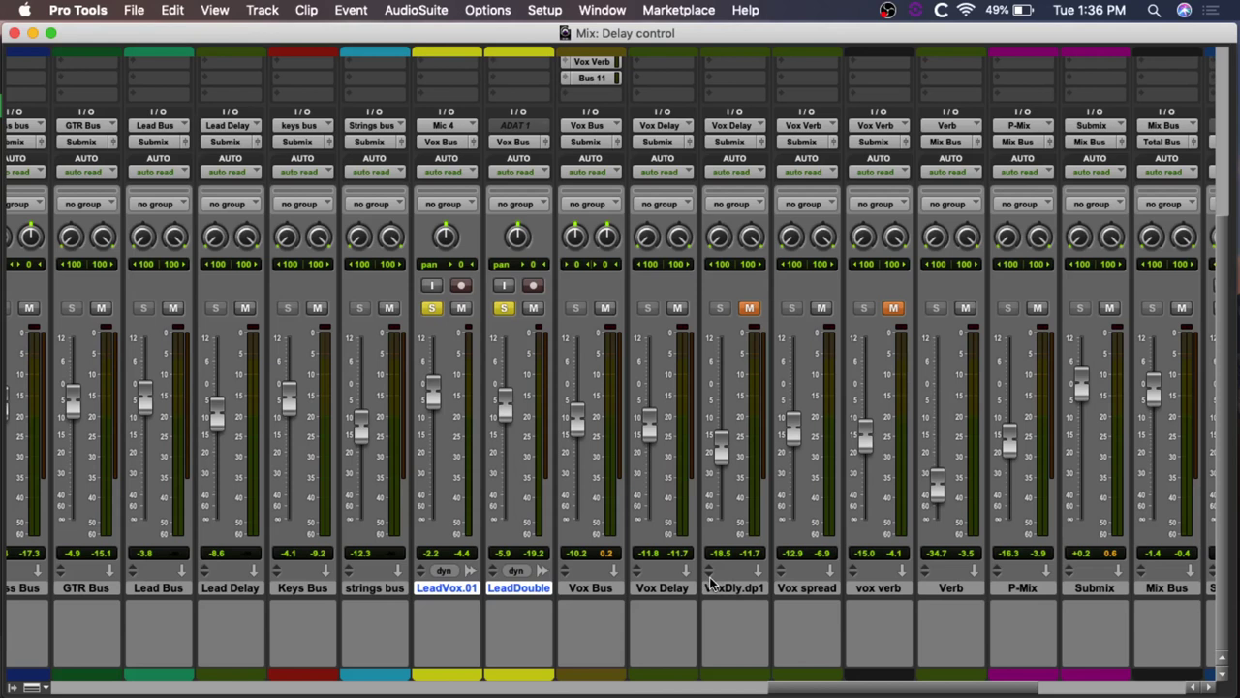
pyautogui.scroll(5, 712, 582)
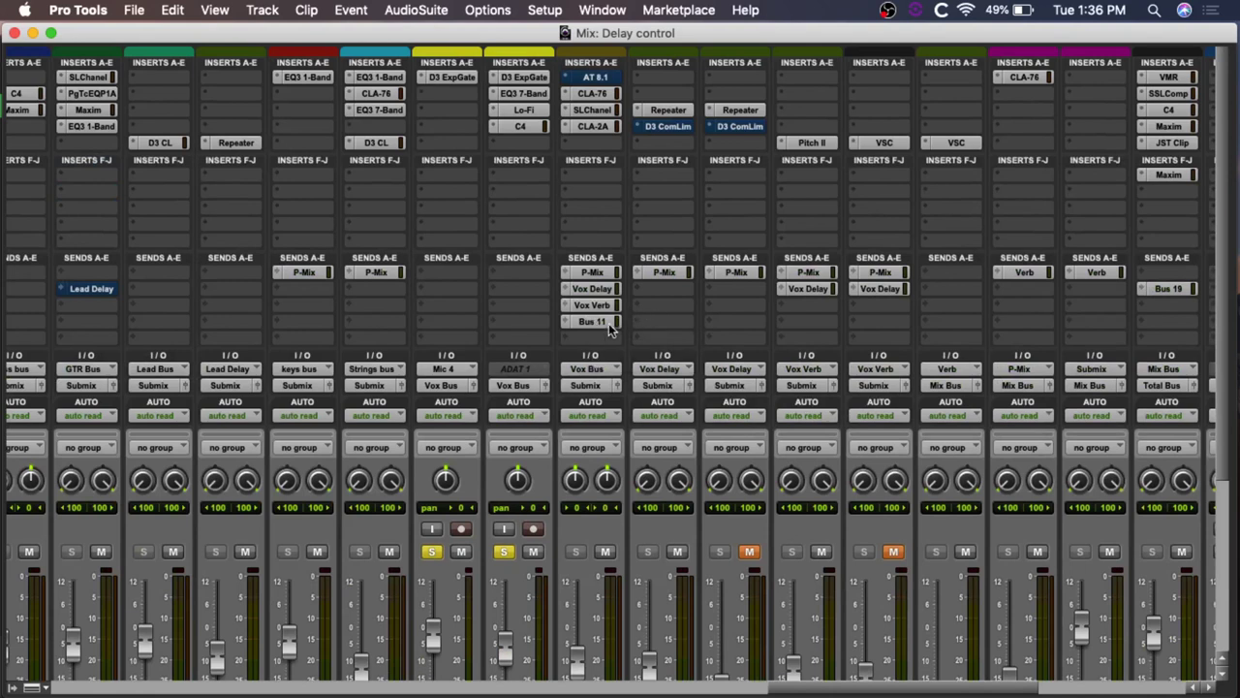
# - Add a Vox Bus send to Bus 11 (Mono) and set its level to 0.0 dB
pyautogui.click(565, 329)
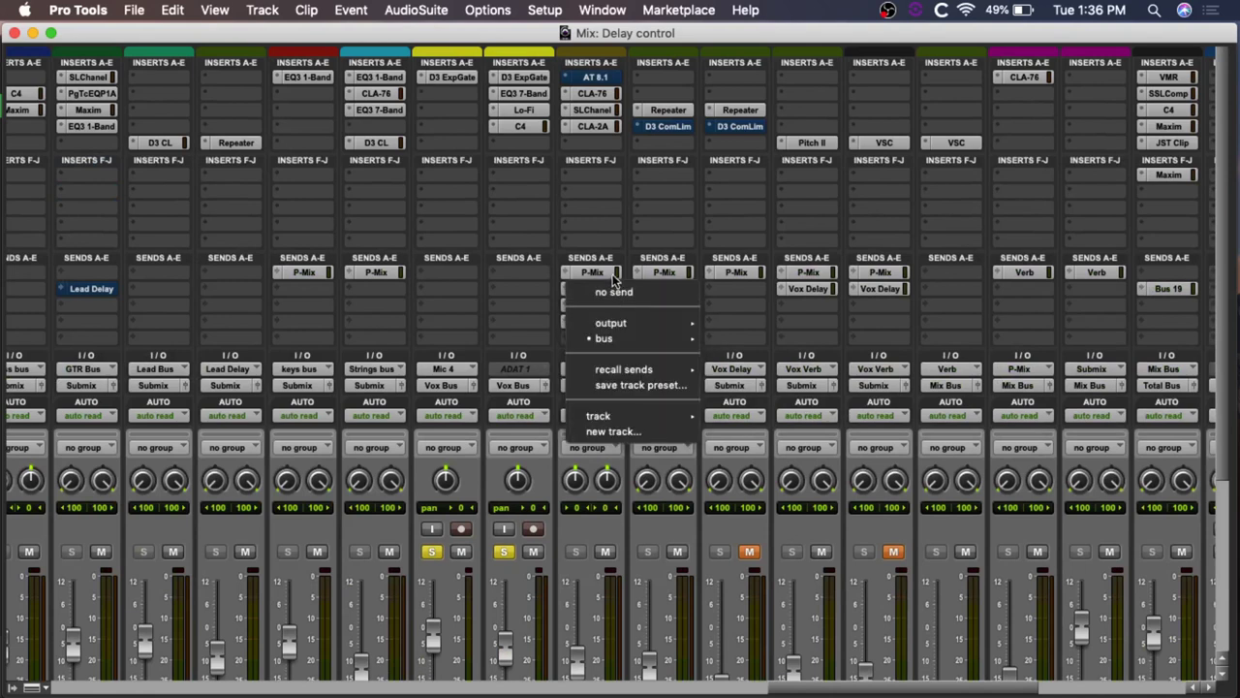
pyautogui.click(591, 287)
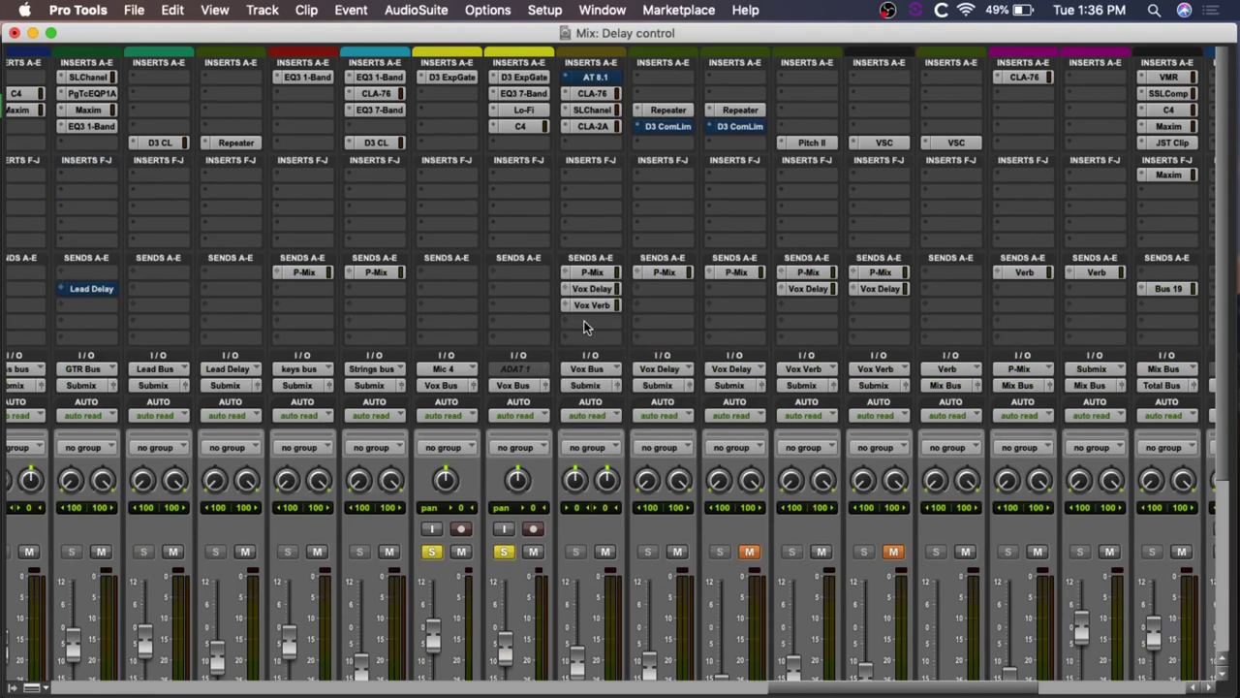
pyautogui.click(582, 330)
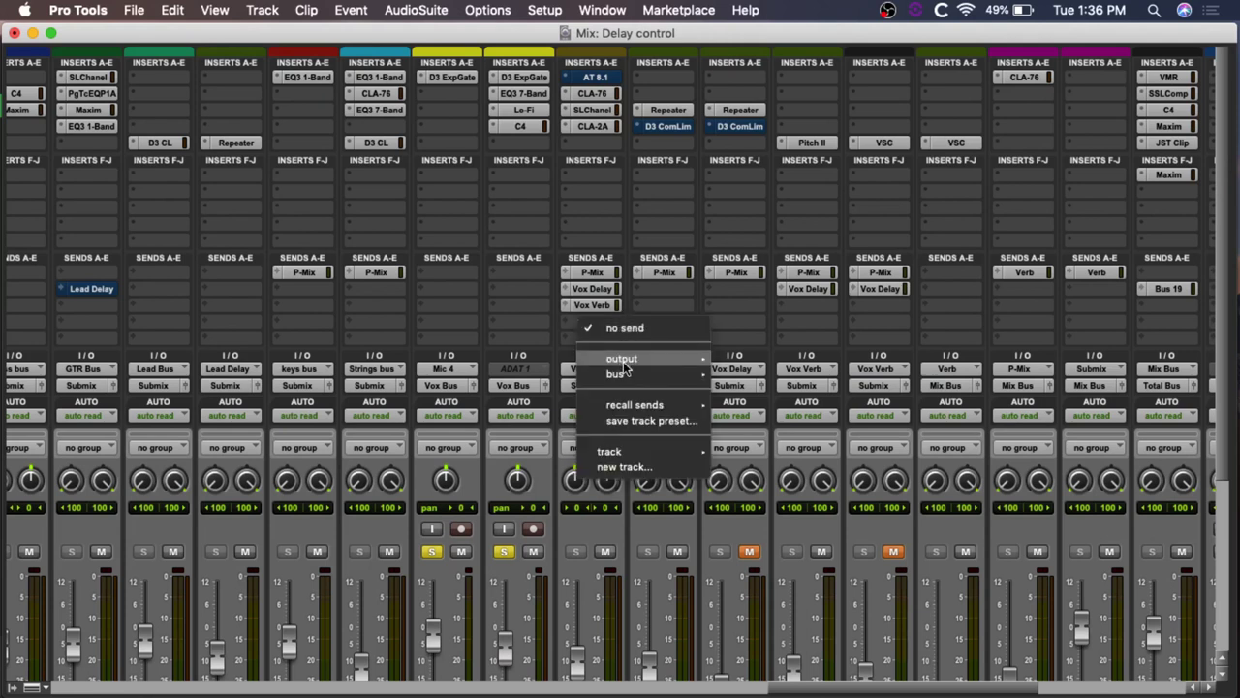
pyautogui.moveTo(626, 374)
pyautogui.scroll(-15, 804, 403)
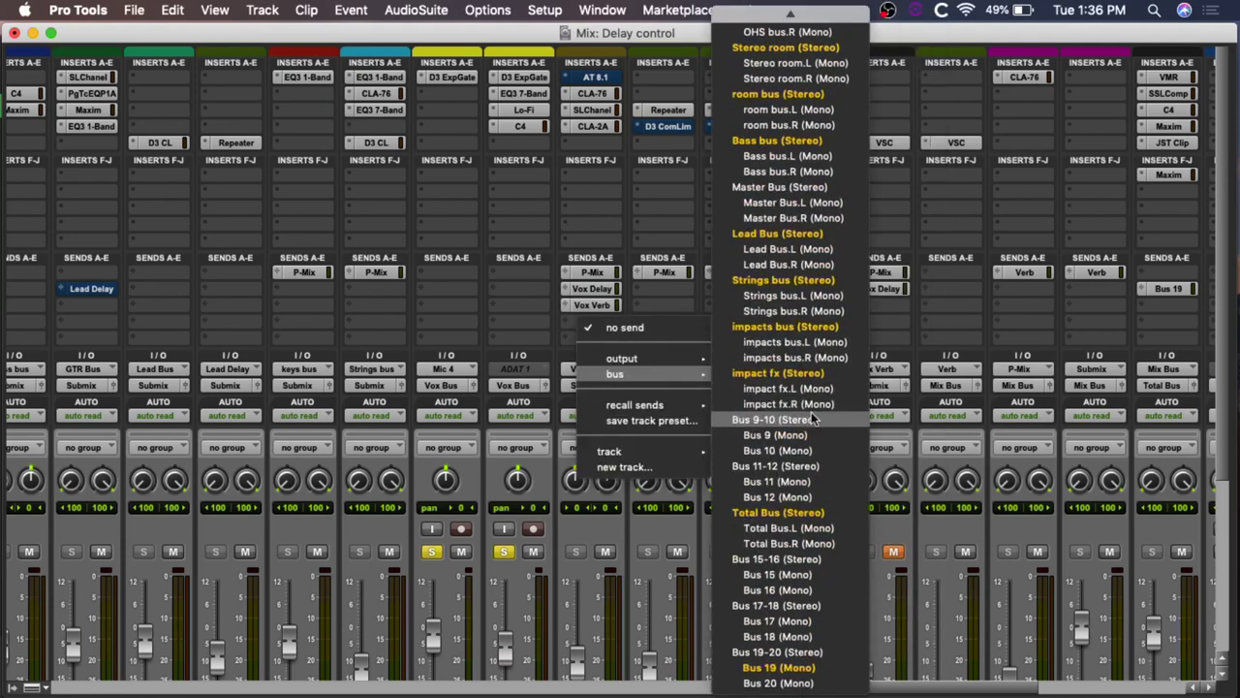
pyautogui.click(819, 482)
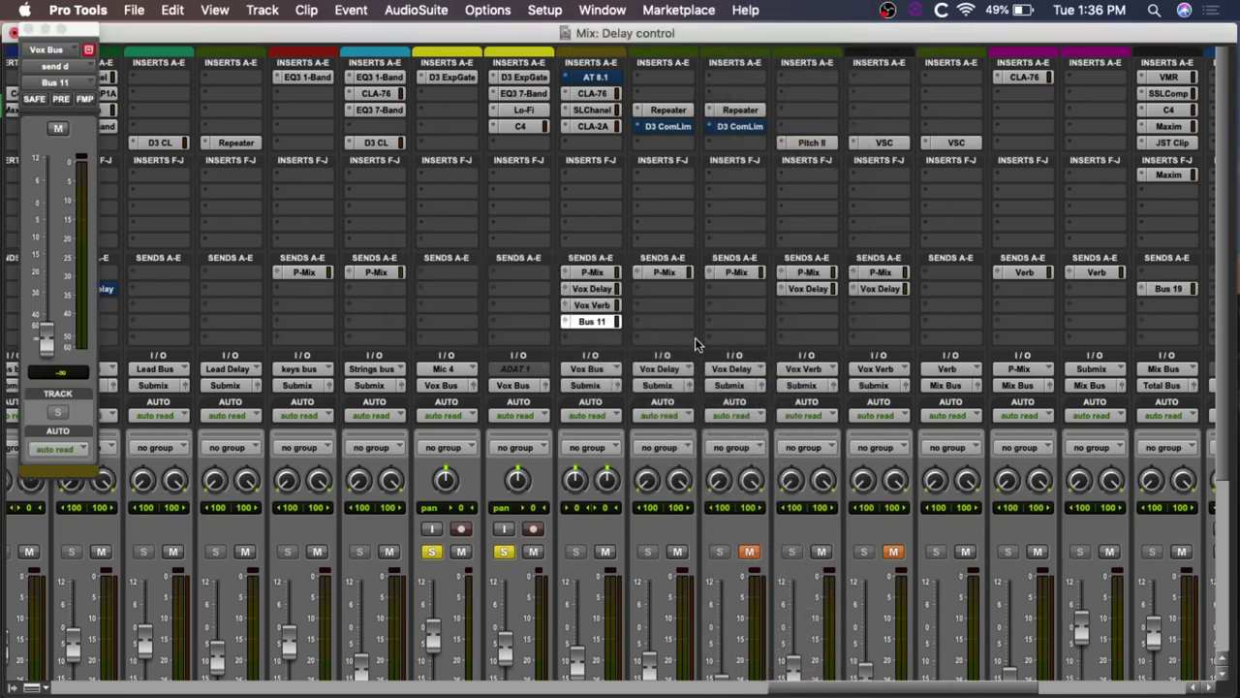
pyautogui.keyDown('alt'); pyautogui.click(52, 330); pyautogui.keyUp('alt')
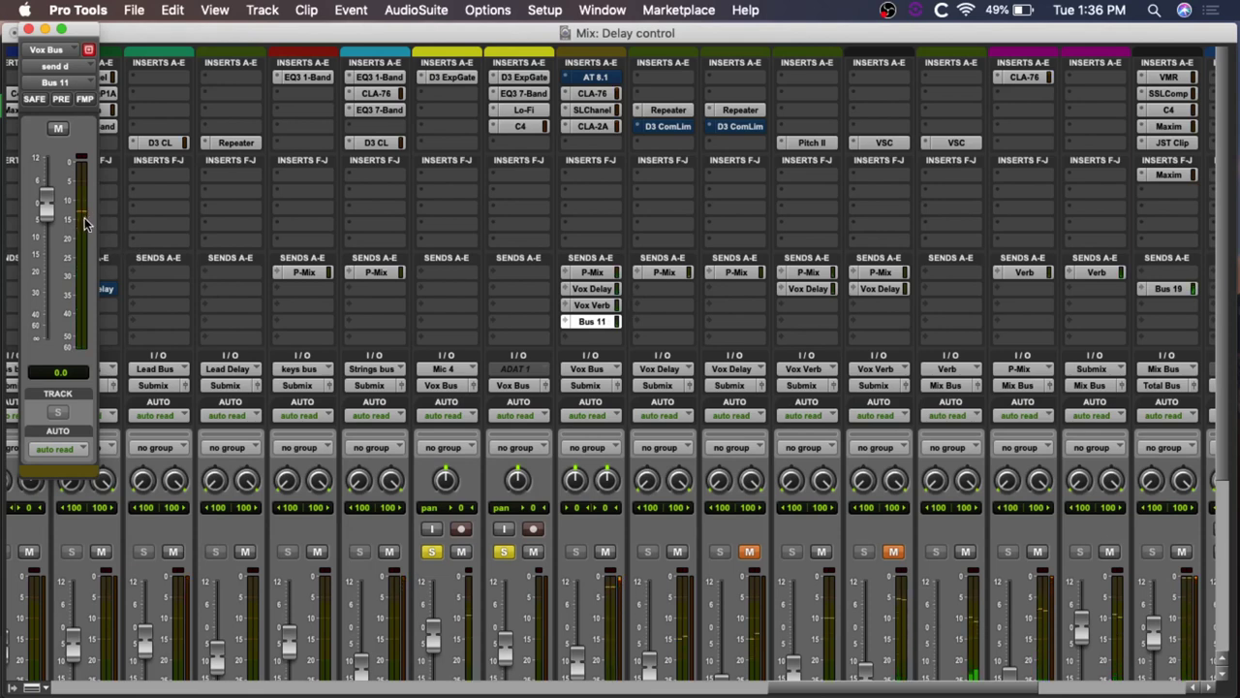
# - Close the send window and switch on the D3 CompLim on Vox Delay
pyautogui.click(29, 29)
pyautogui.scroll(-5, 708, 168)
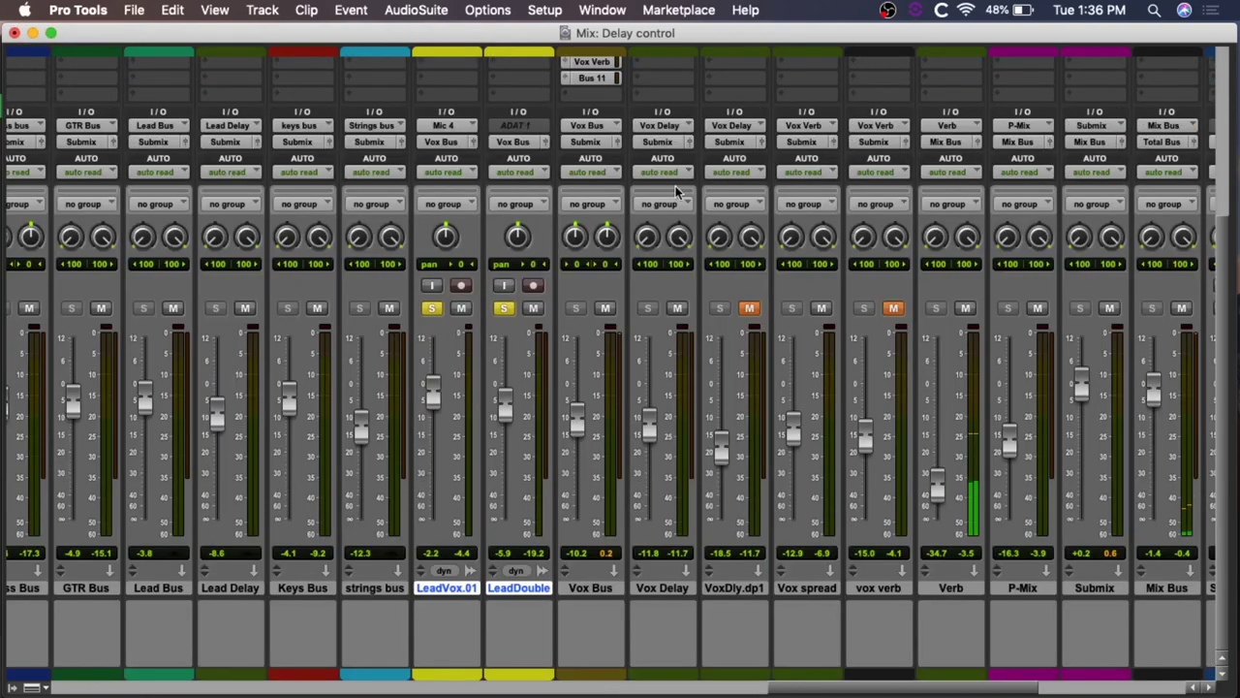
pyautogui.scroll(5, 669, 128)
pyautogui.click(666, 127)
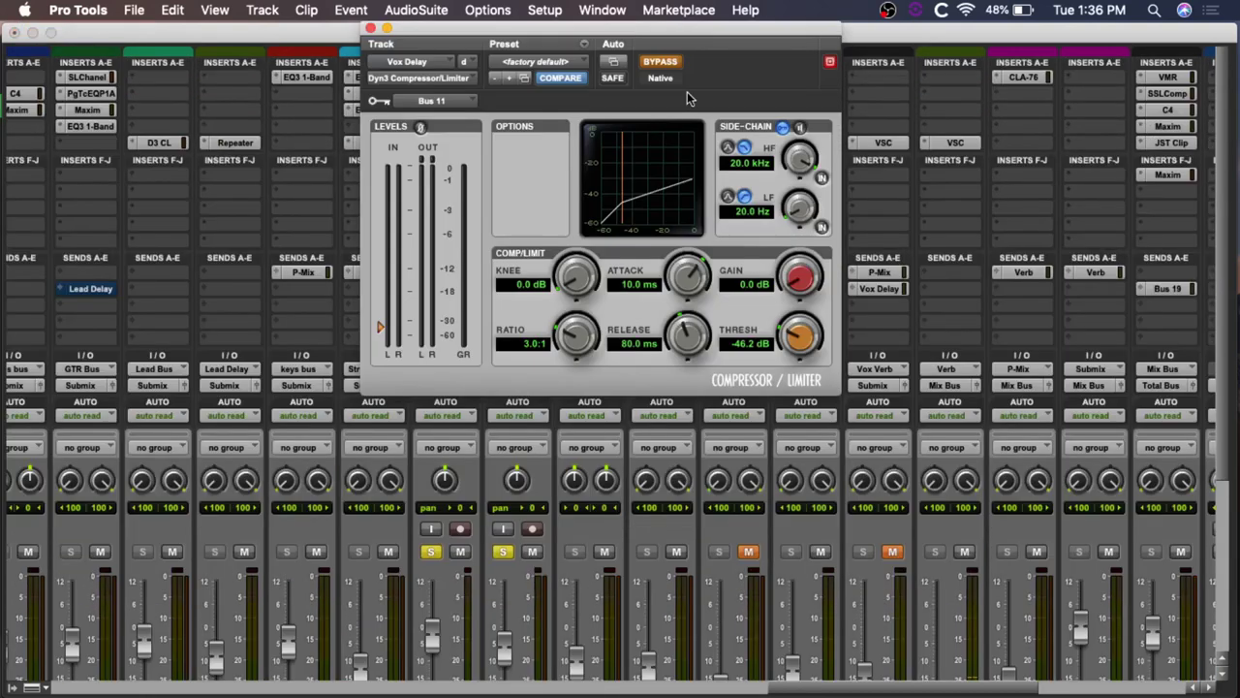
pyautogui.click(660, 62)
# - Key the Vox Delay compressor's side-chain from Bus 11 (Mono), threshold at 0.0 dB
pyautogui.click(448, 104)
pyautogui.moveTo(461, 103)
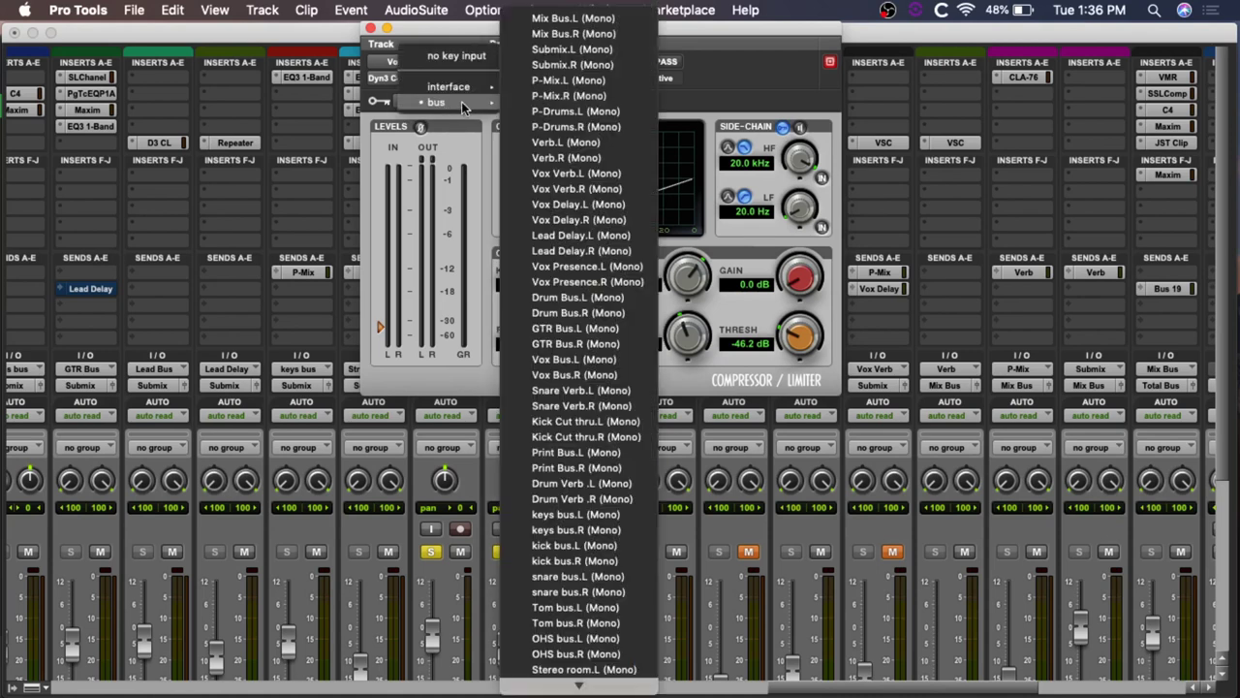
pyautogui.scroll(-8, 588, 294)
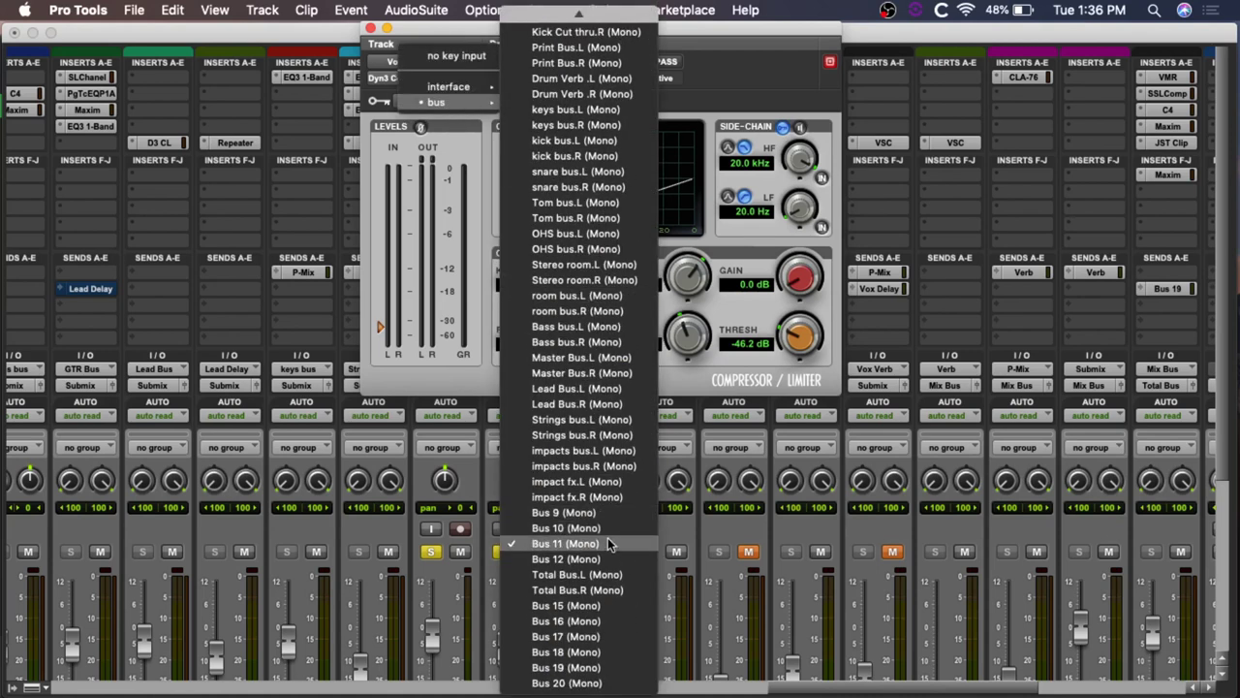
pyautogui.click(567, 544)
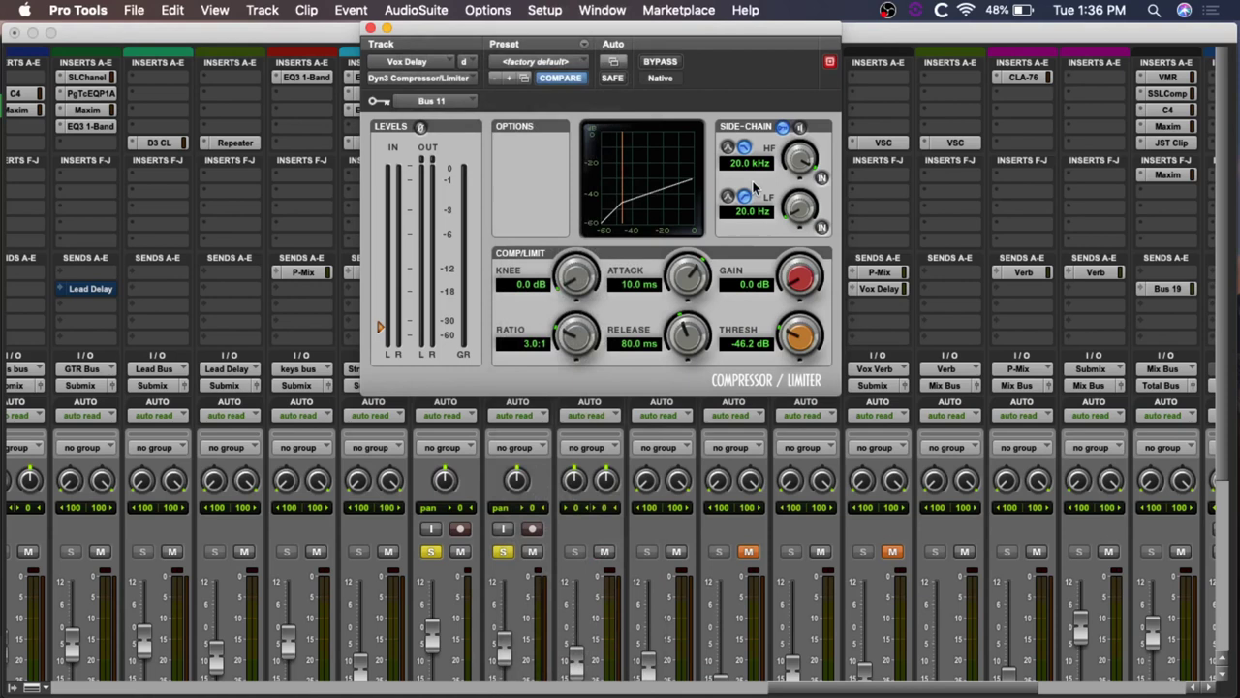
pyautogui.keyDown('alt'); pyautogui.click(802, 339); pyautogui.keyUp('alt')
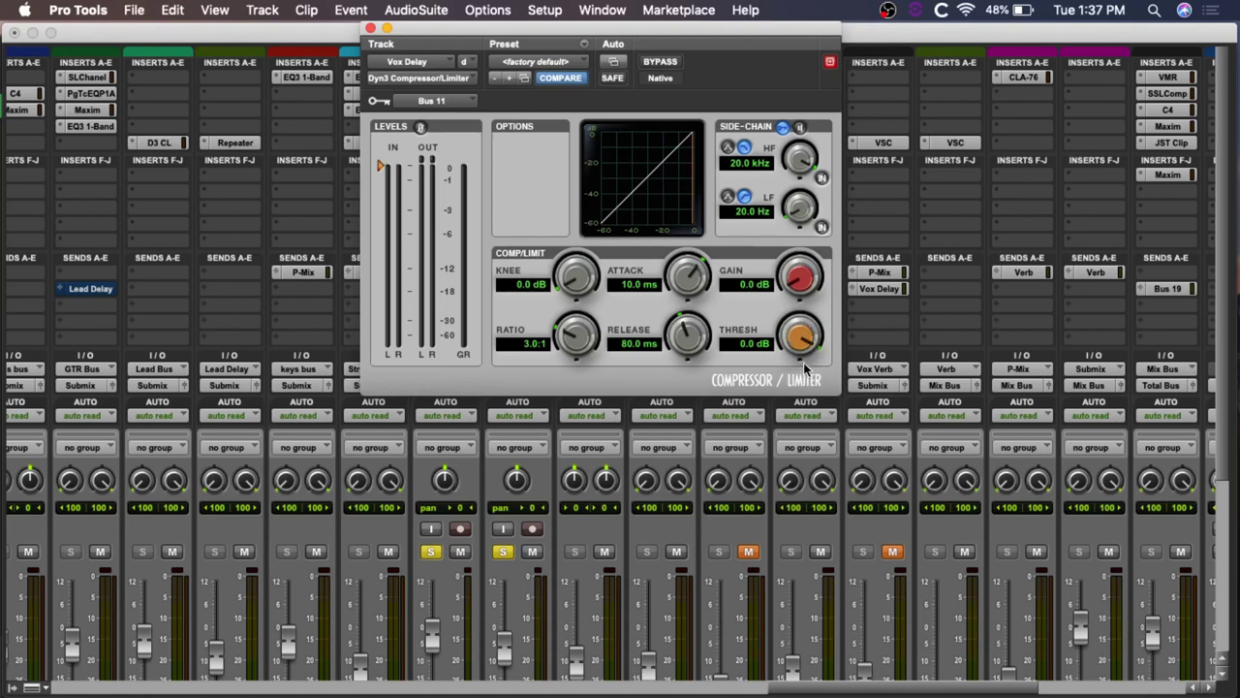
# - Lower the Vox Delay Dyn3 threshold from 0 dB down to -46.3 dB
pyautogui.moveTo(731, 34); pyautogui.dragTo(1096, 143)
pyautogui.scroll(-2, 690, 316)
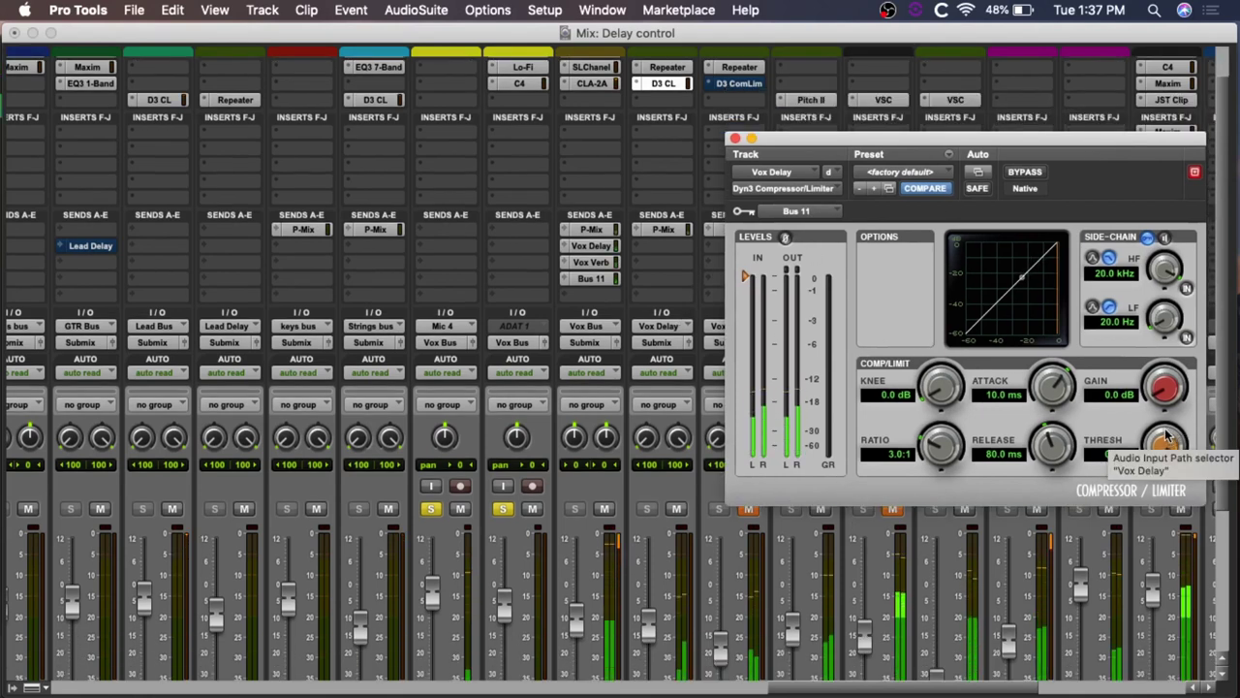
pyautogui.moveTo(1168, 438); pyautogui.dragTo(1153, 620)
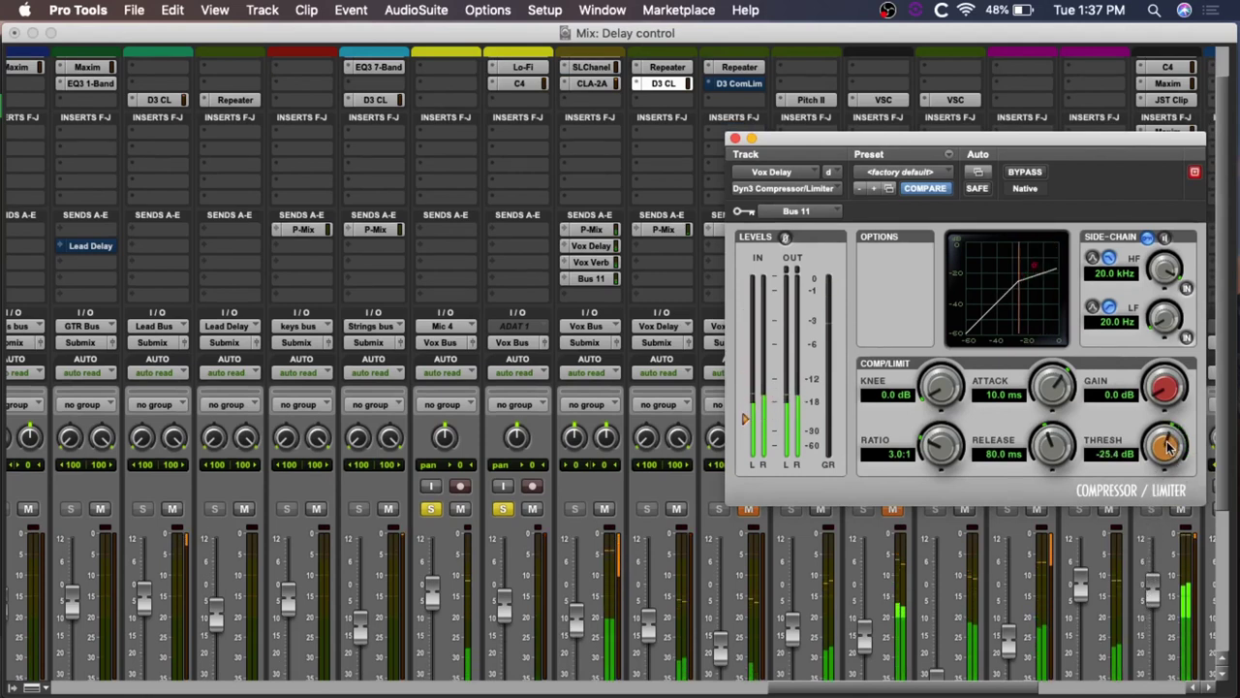
pyautogui.moveTo(1168, 445); pyautogui.dragTo(1163, 577)
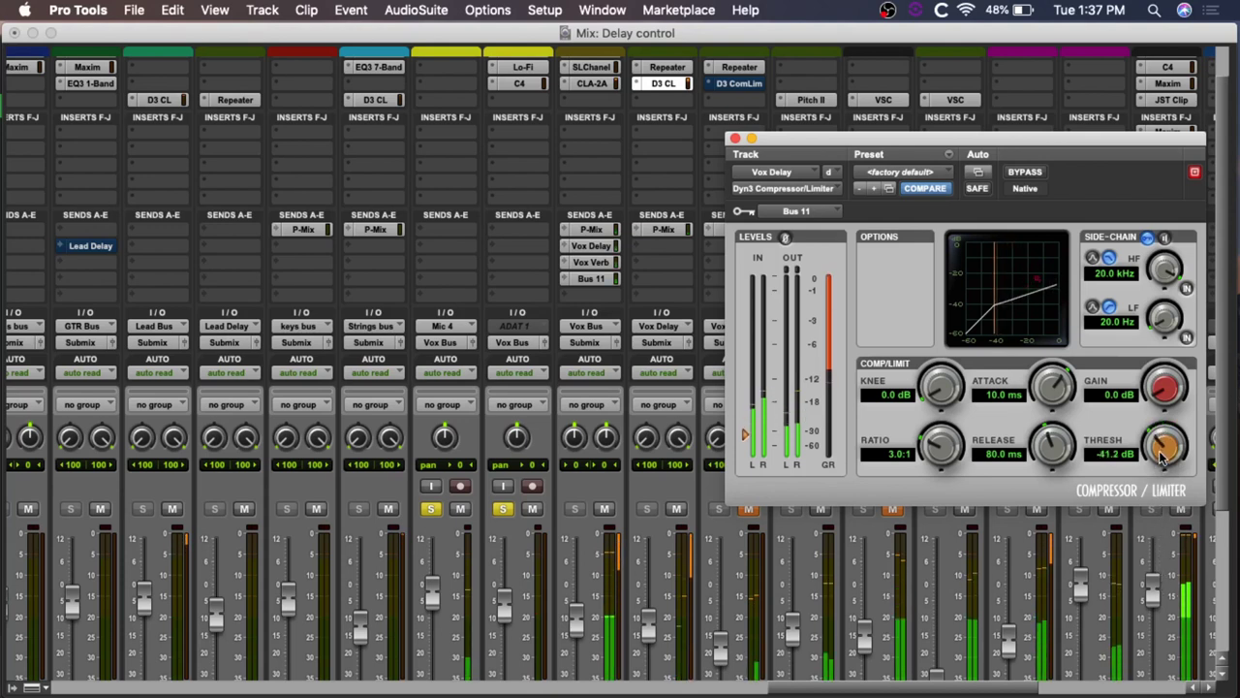
pyautogui.moveTo(1156, 466); pyautogui.dragTo(1152, 505)
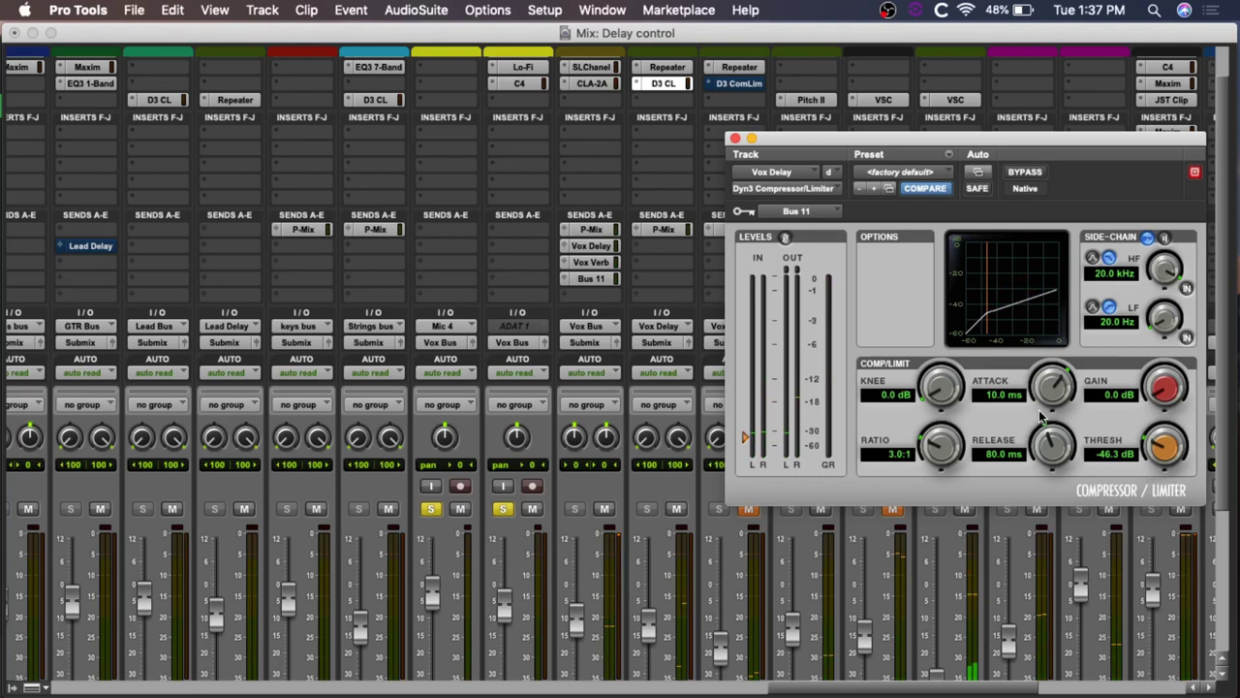
pyautogui.moveTo(1005, 145); pyautogui.dragTo(495, 137)
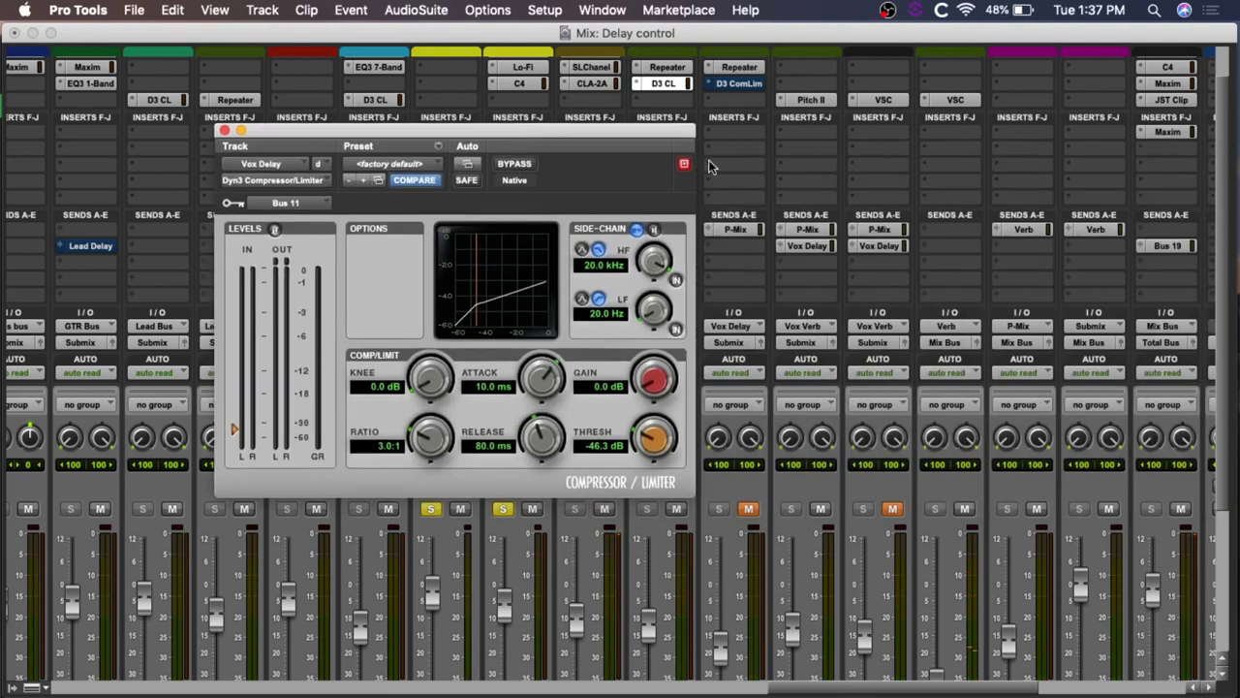
pyautogui.hscroll(3, 922, 191)
pyautogui.hscroll(3, 917, 199)
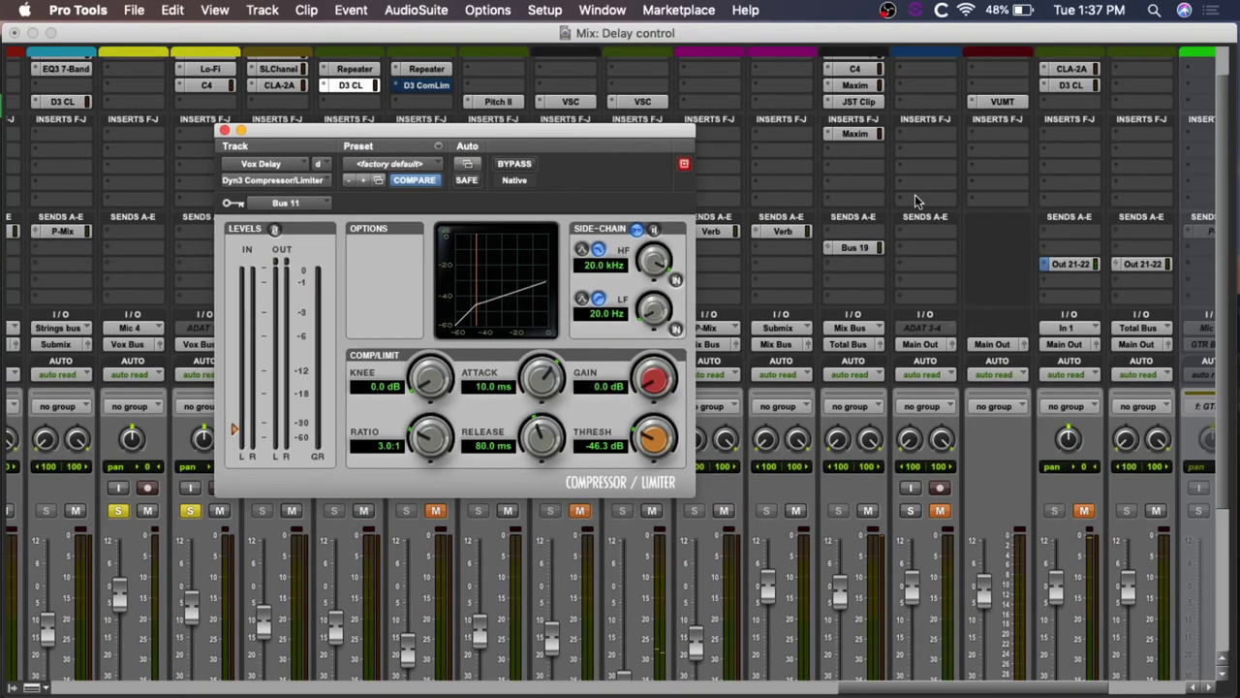
pyautogui.hscroll(-8, 915, 194)
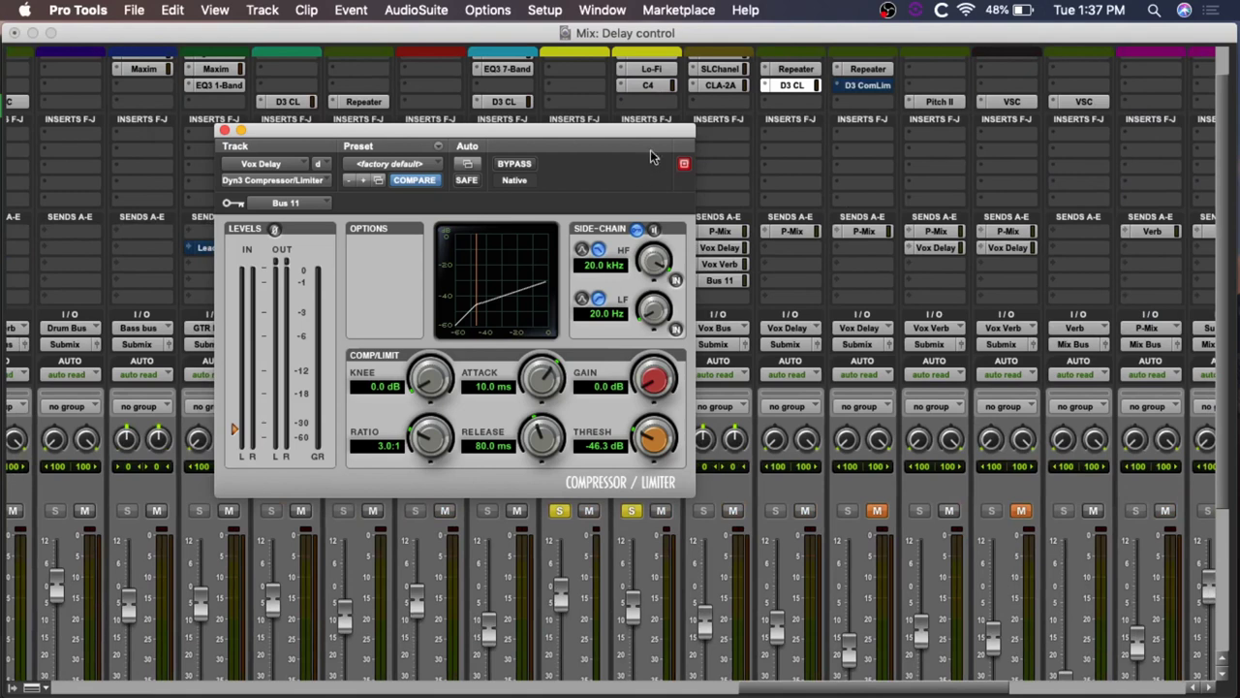
pyautogui.moveTo(637, 131); pyautogui.dragTo(1214, 144)
pyautogui.hscroll(1, 411, 307)
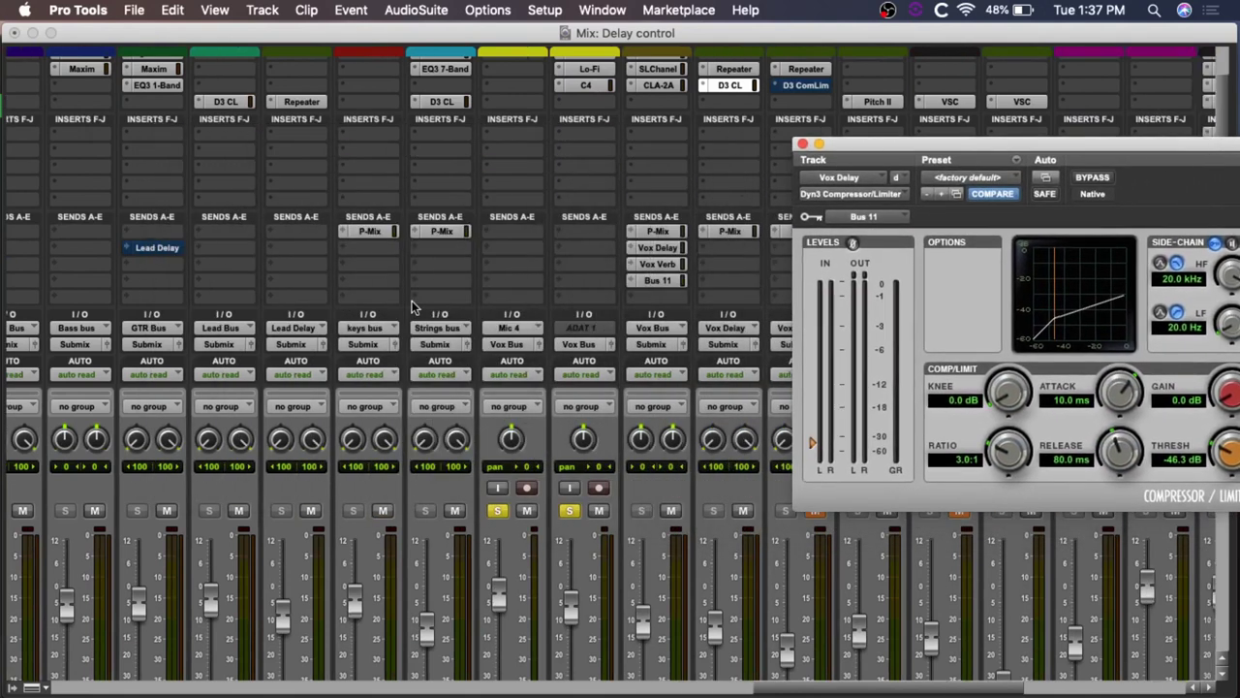
pyautogui.hscroll(6, 411, 307)
pyautogui.scroll(-3, 477, 337)
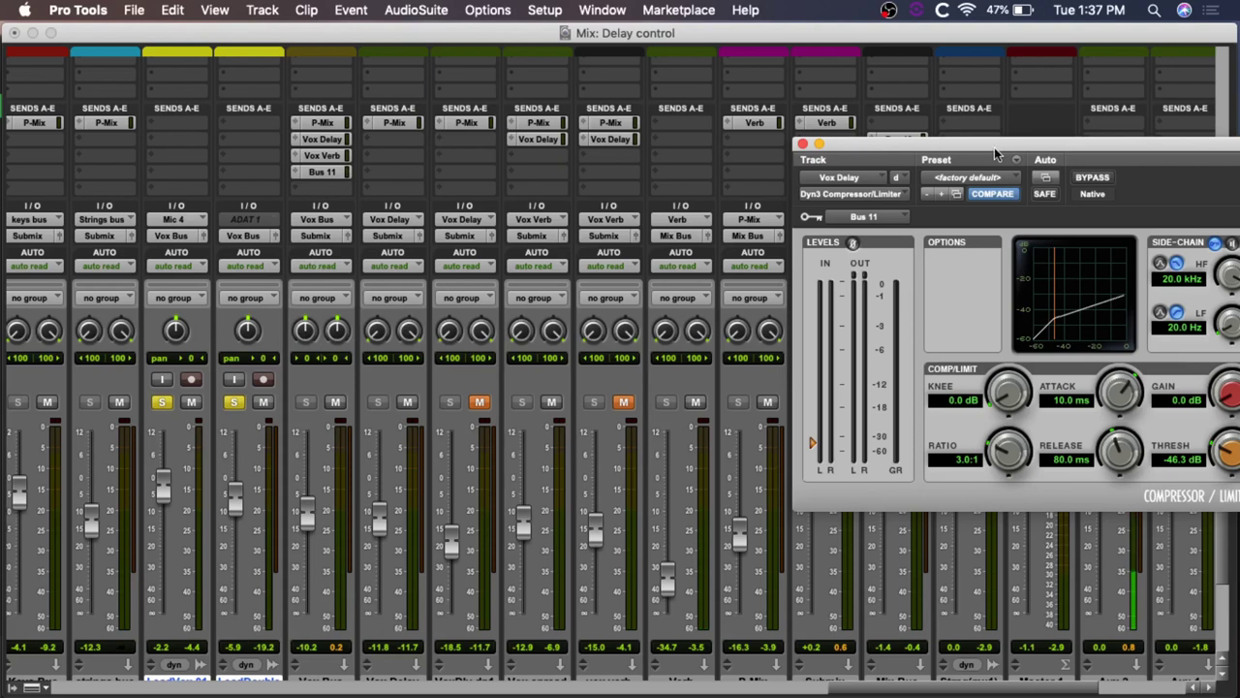
pyautogui.moveTo(1005, 141); pyautogui.dragTo(733, 126)
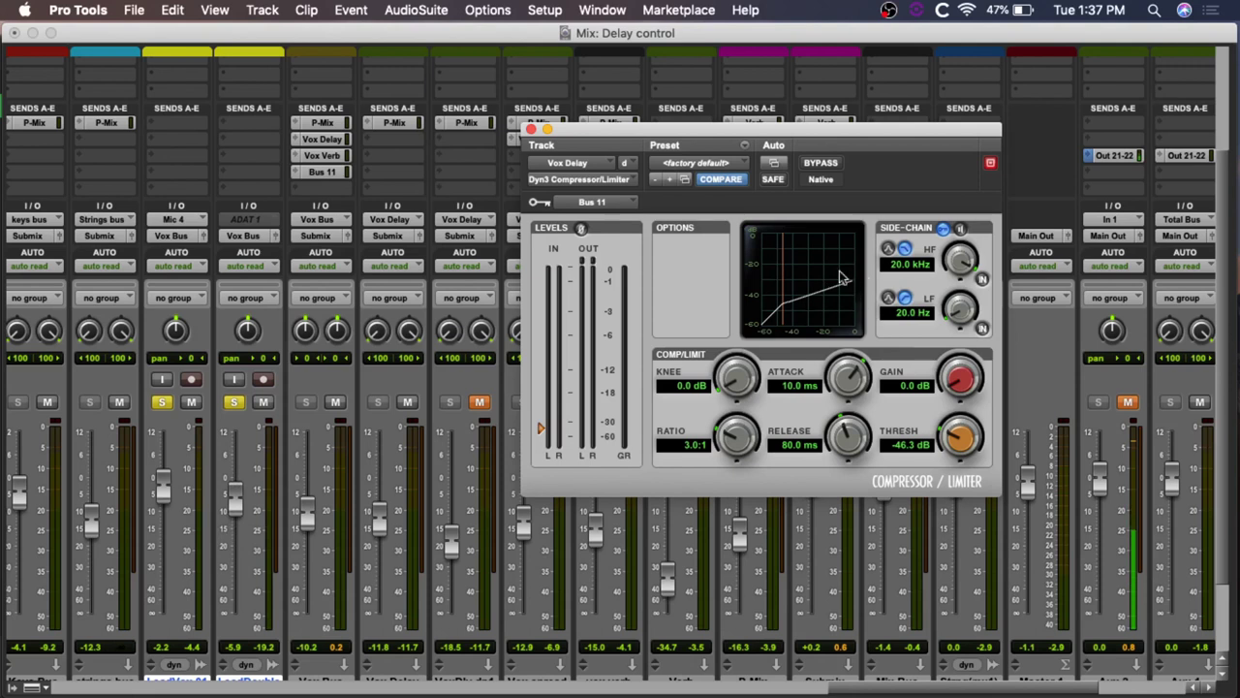
pyautogui.scroll(-3, 399, 358)
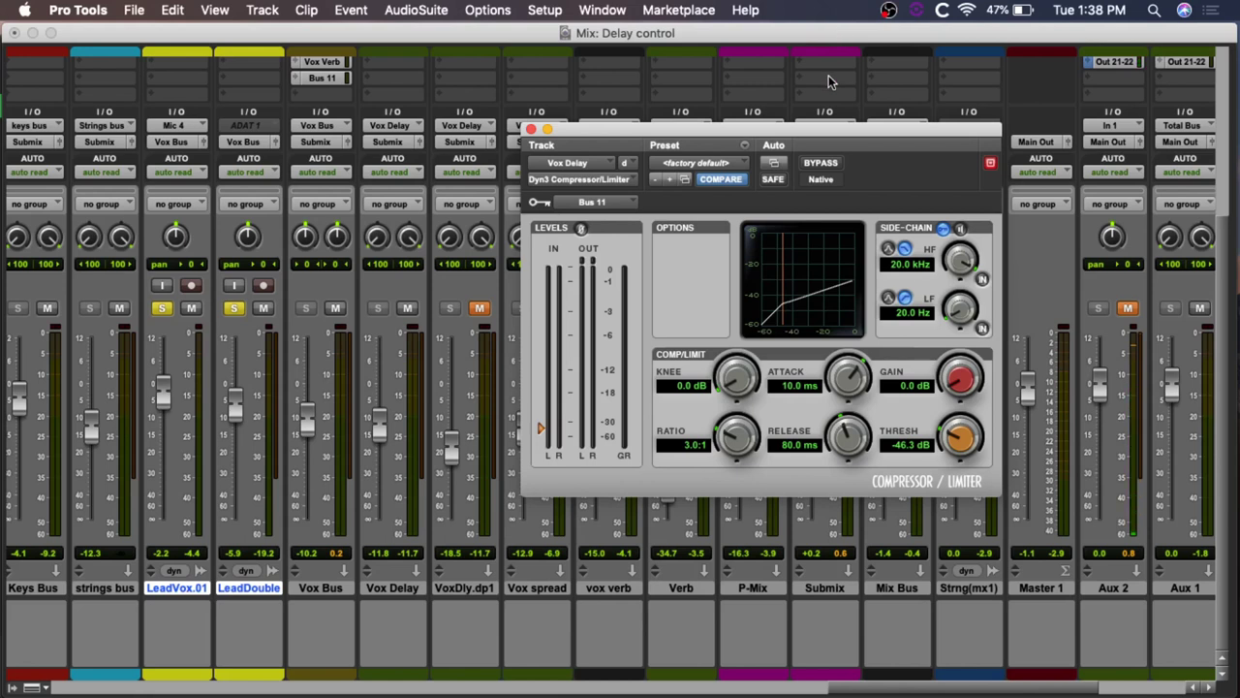
pyautogui.click(821, 163)
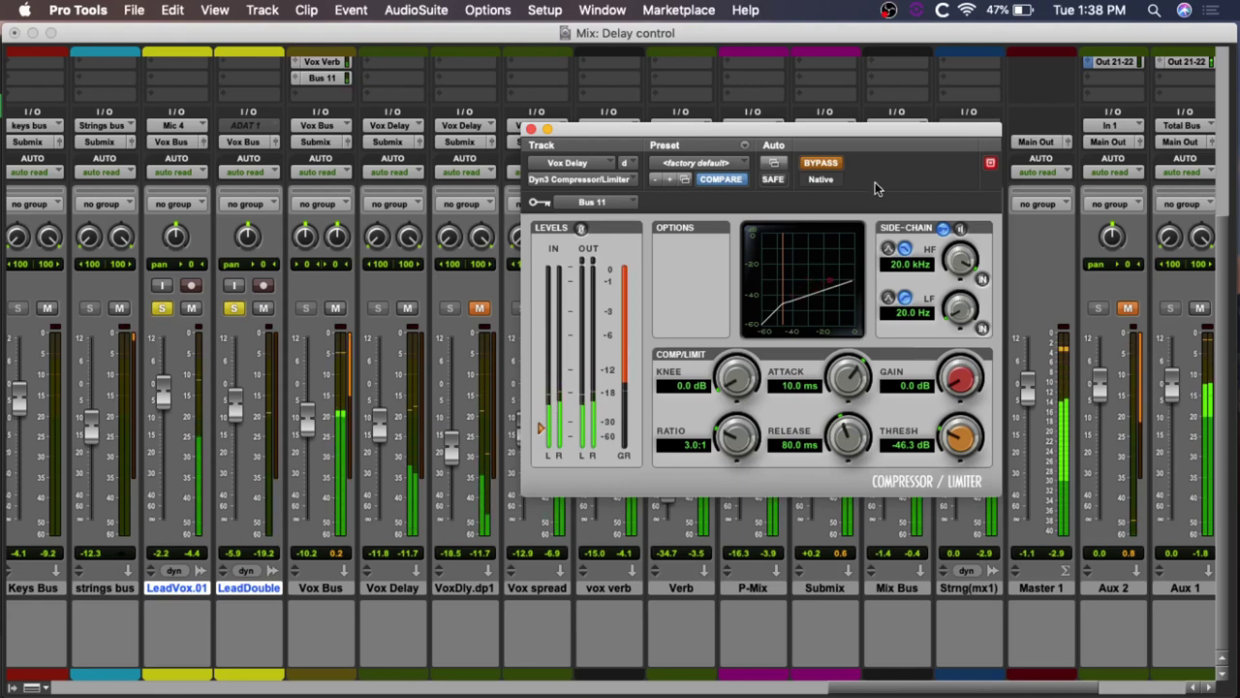
pyautogui.click(827, 167)
pyautogui.click(827, 166)
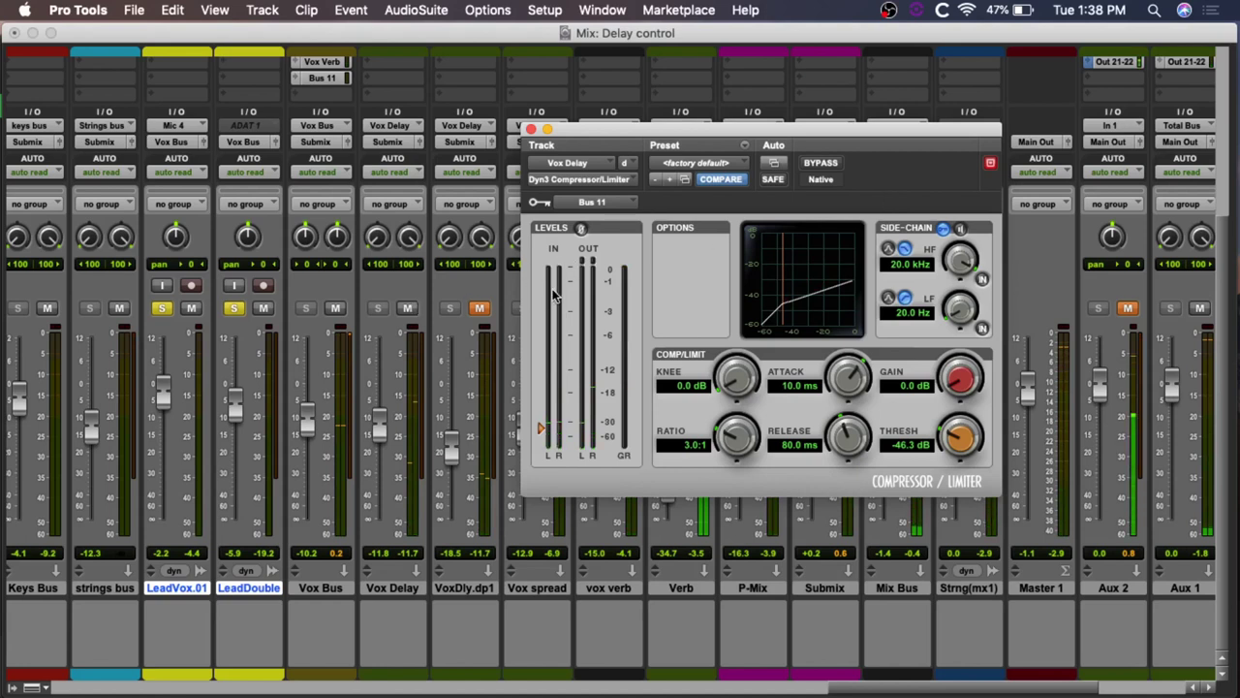
pyautogui.click(234, 308)
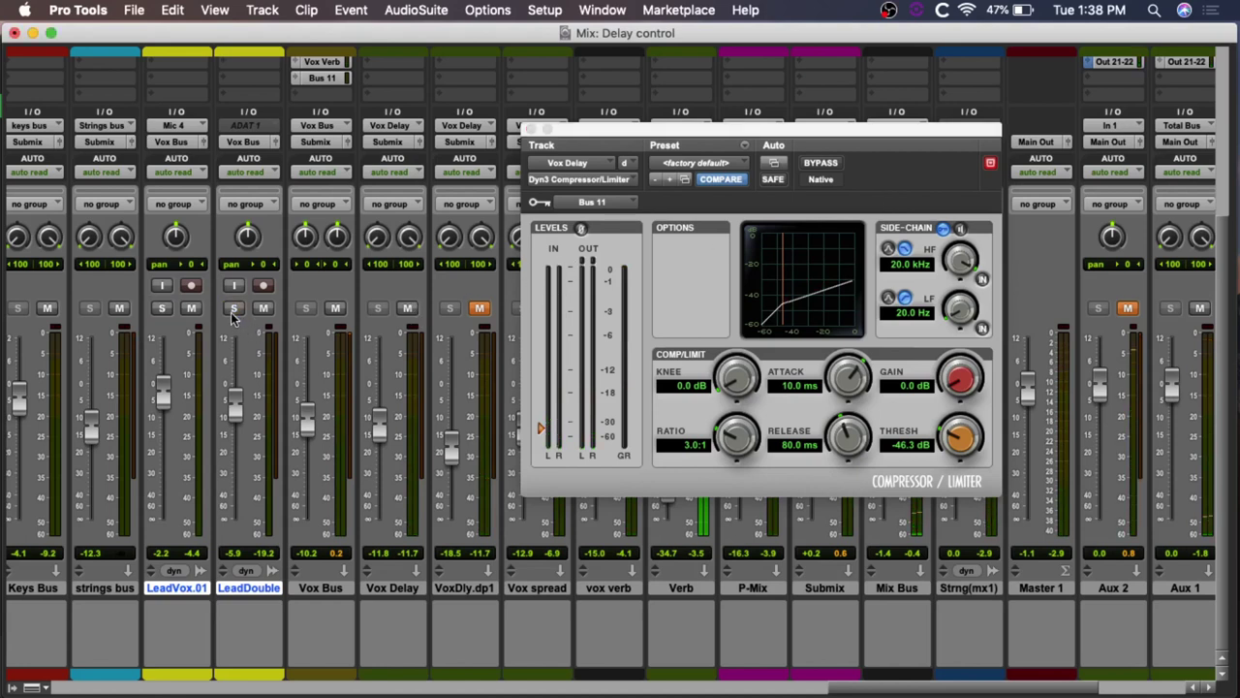
pyautogui.click(822, 165)
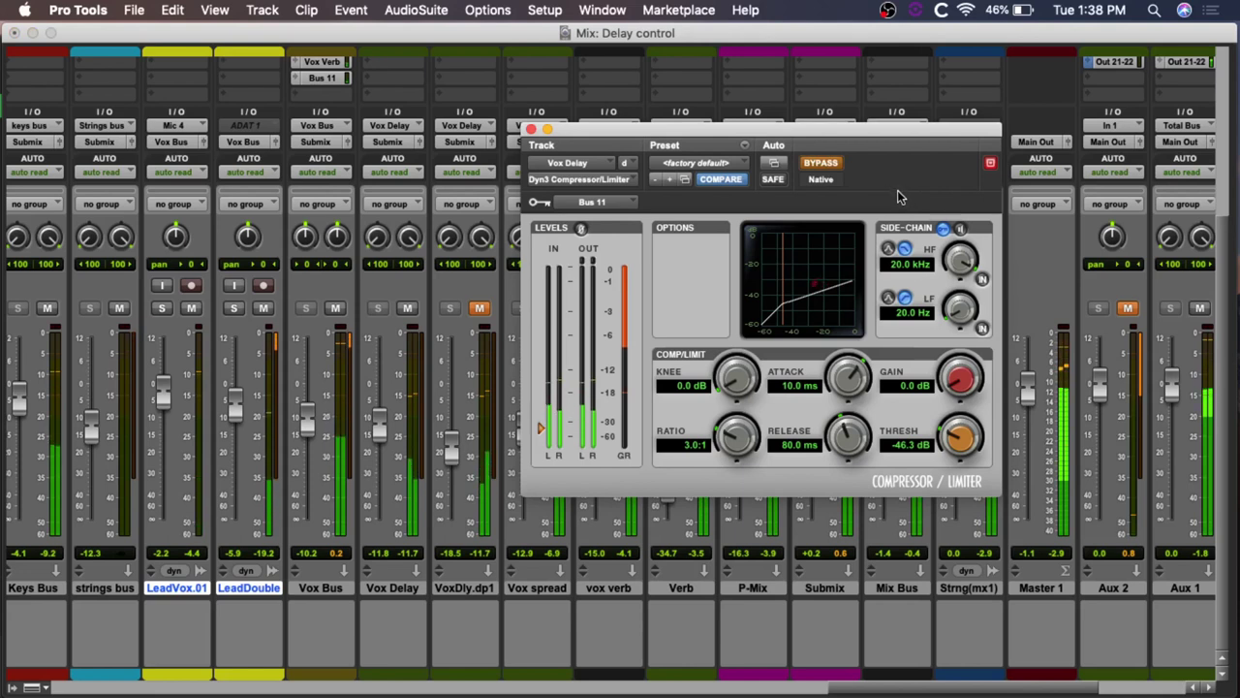
pyautogui.click(821, 165)
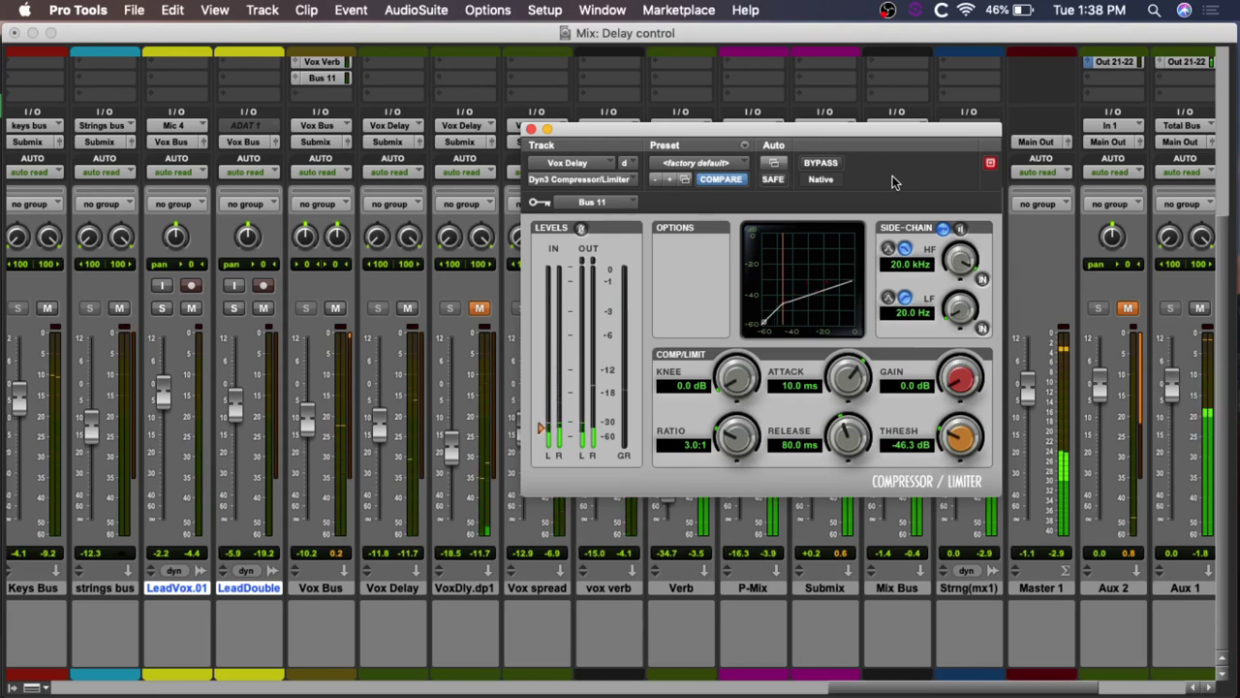
pyautogui.click(824, 165)
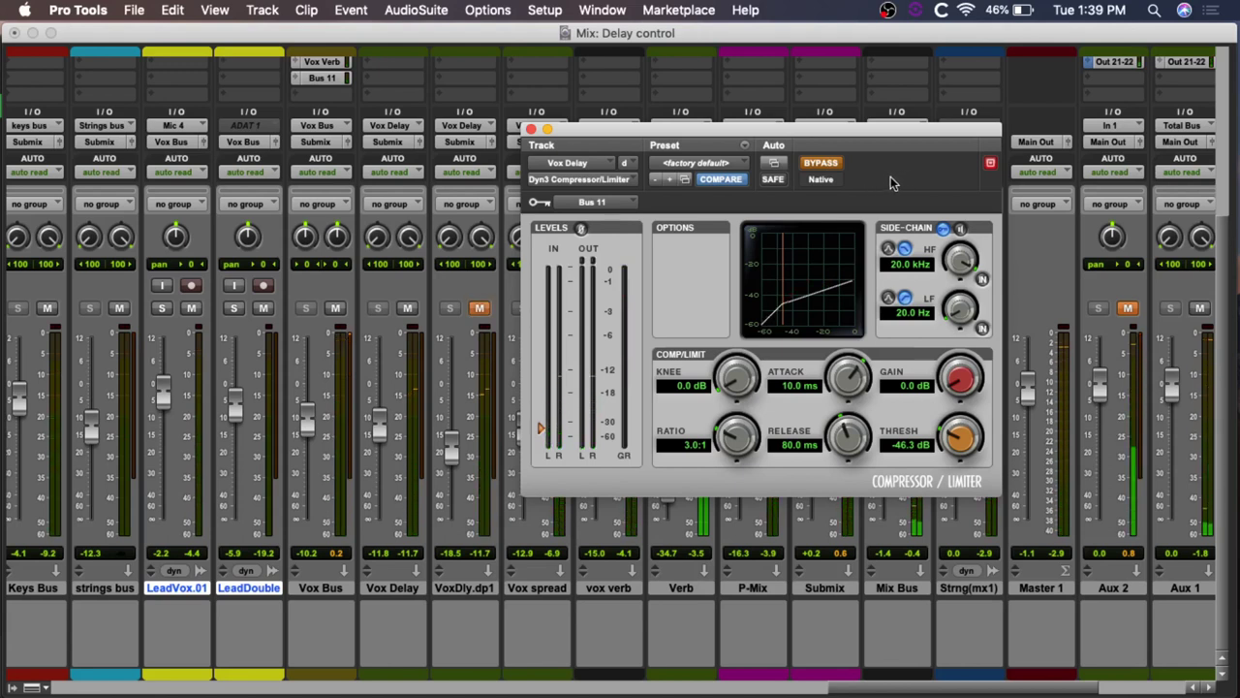
pyautogui.click(820, 163)
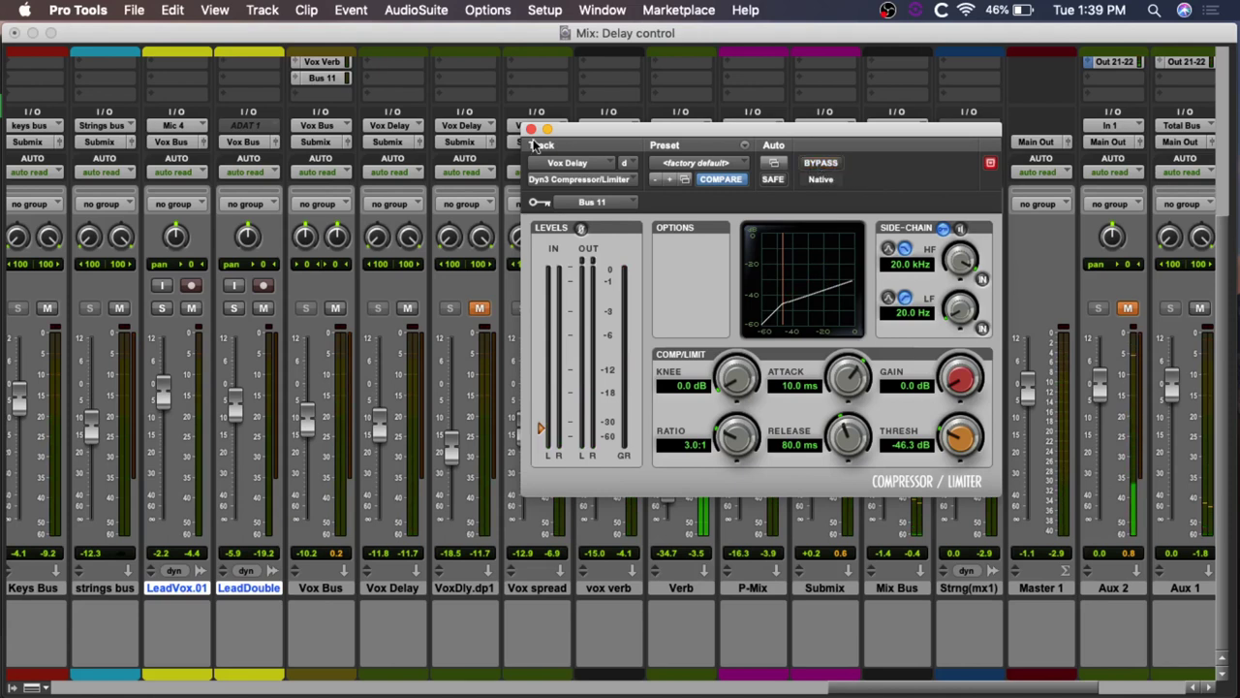
# - Copy Vox Delay's D3 CL onto the VoxDly.dp1 insert and view its settings
pyautogui.click(531, 129)
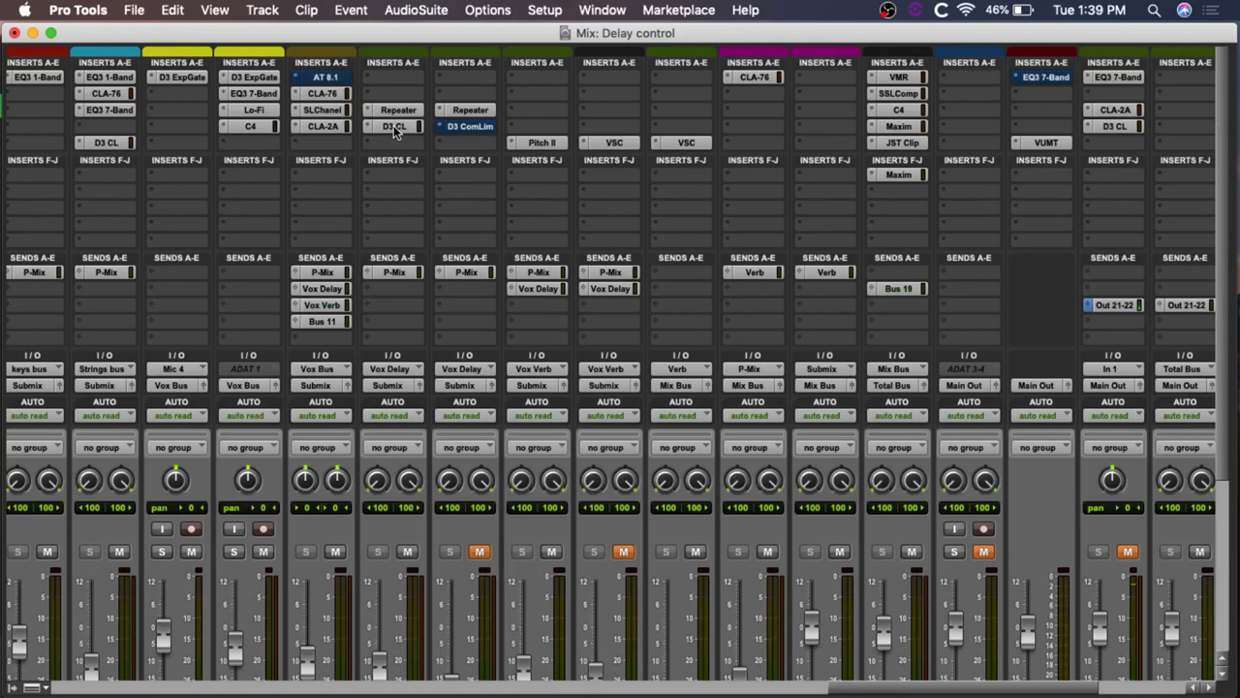
pyautogui.moveTo(394, 126); pyautogui.dragTo(475, 131)
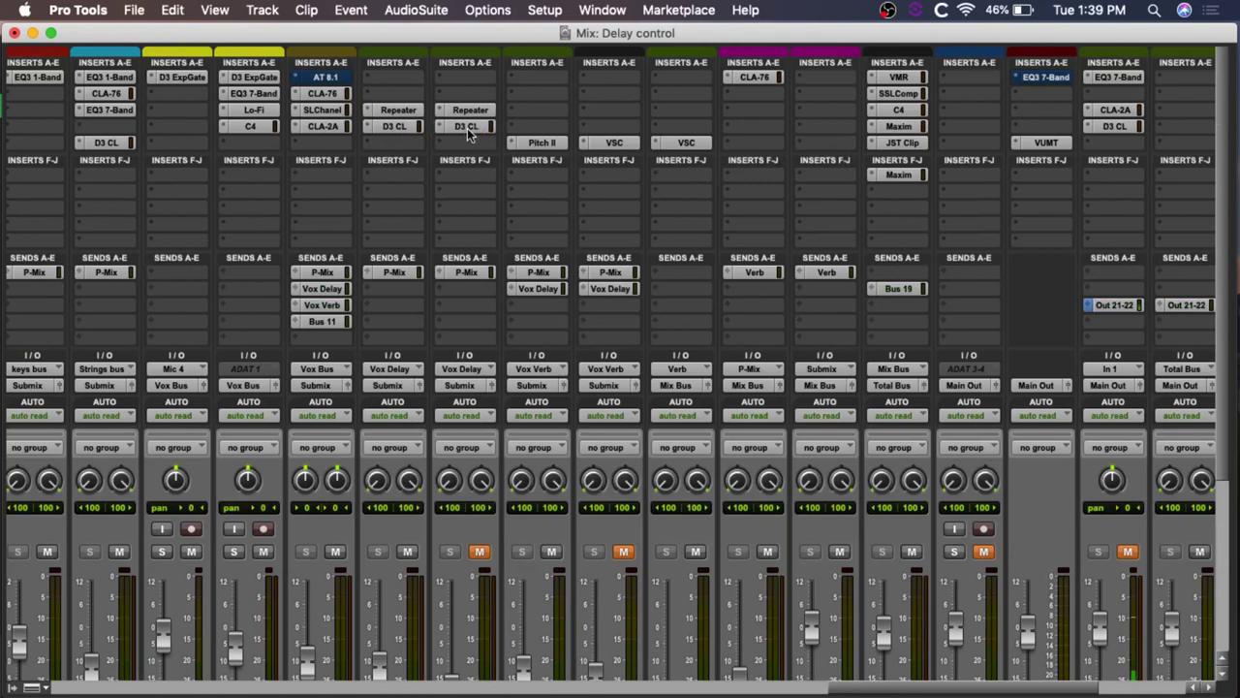
pyautogui.click(467, 127)
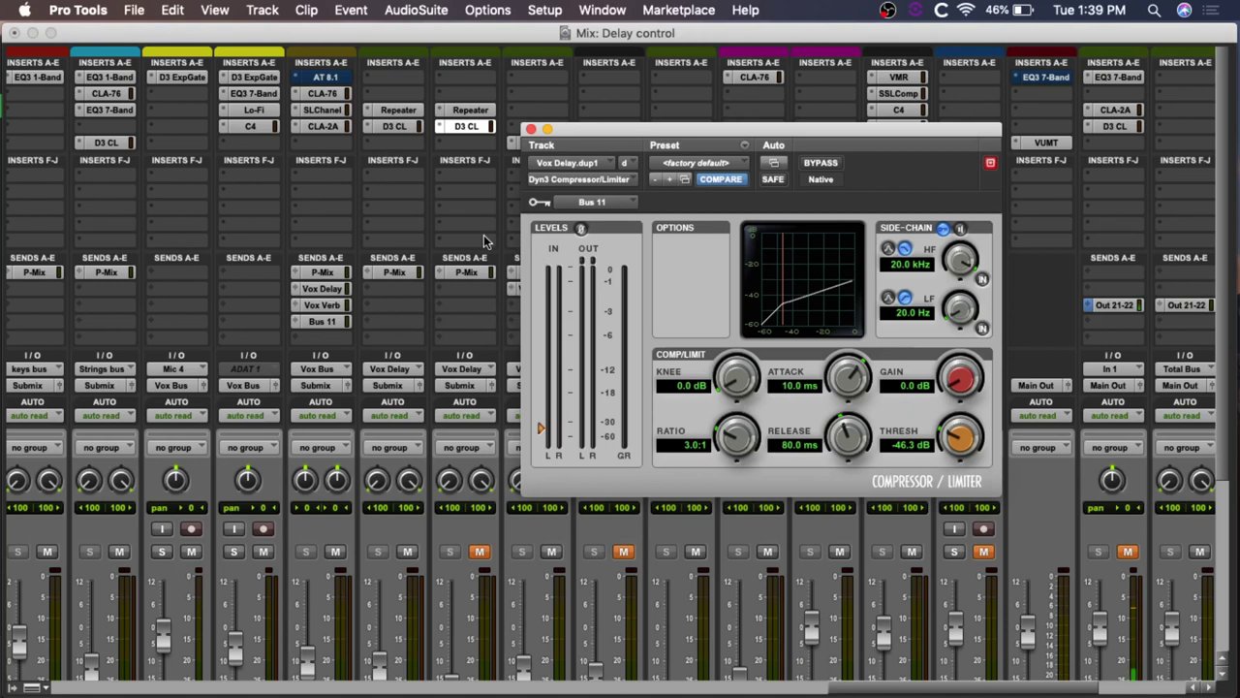
# - Set the playback start point in the song, then show both delay tracks' compressor windows
pyautogui.press('super+equal')
pyautogui.moveTo(769, 126); pyautogui.dragTo(396, 102)
pyautogui.click(820, 378)
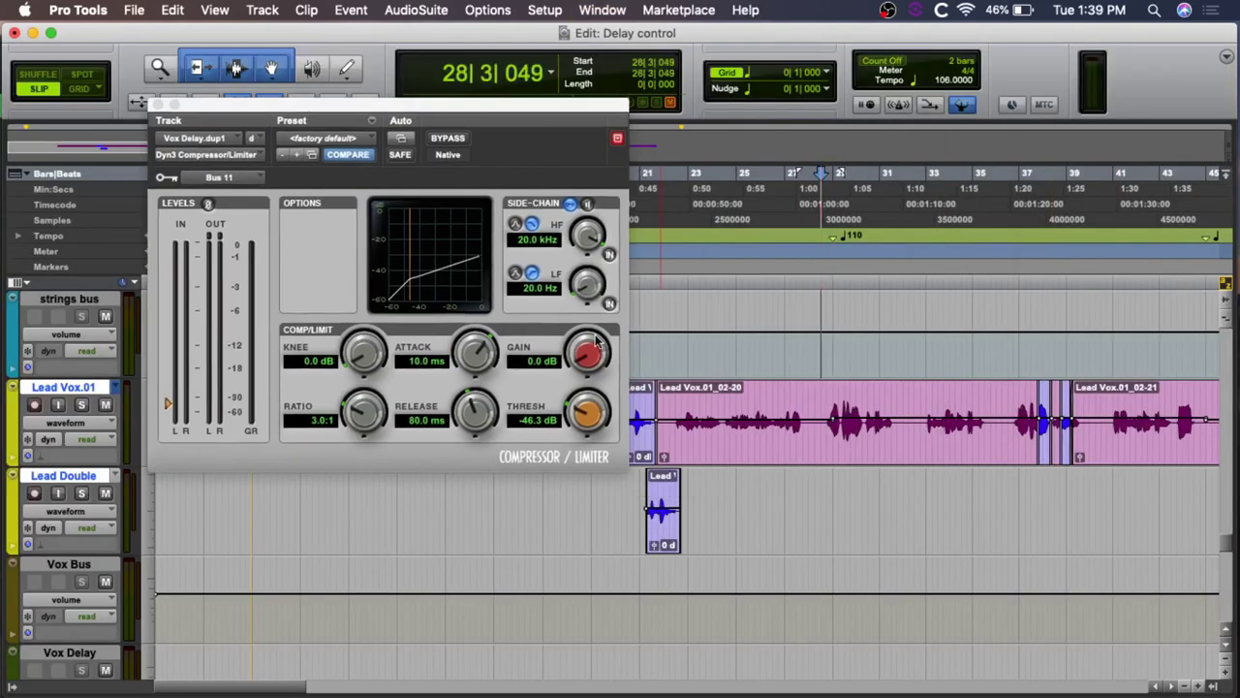
pyautogui.press('super+equal')
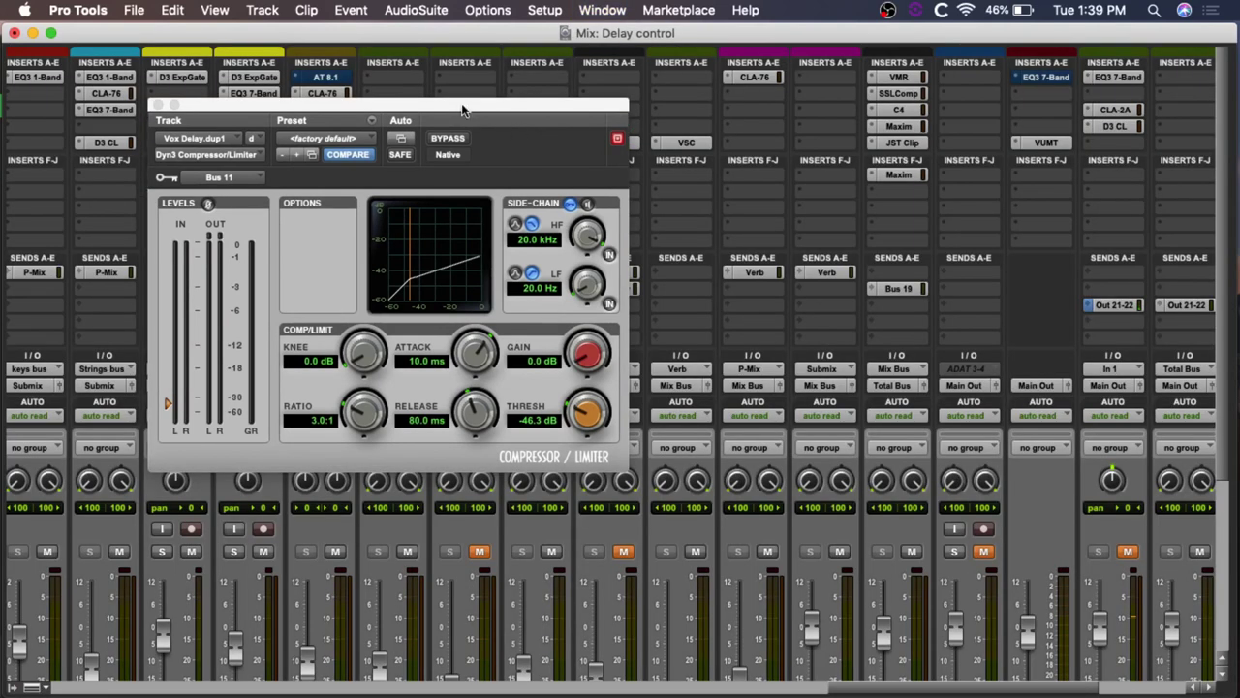
pyautogui.moveTo(460, 113); pyautogui.dragTo(925, 118)
pyautogui.click(1083, 146)
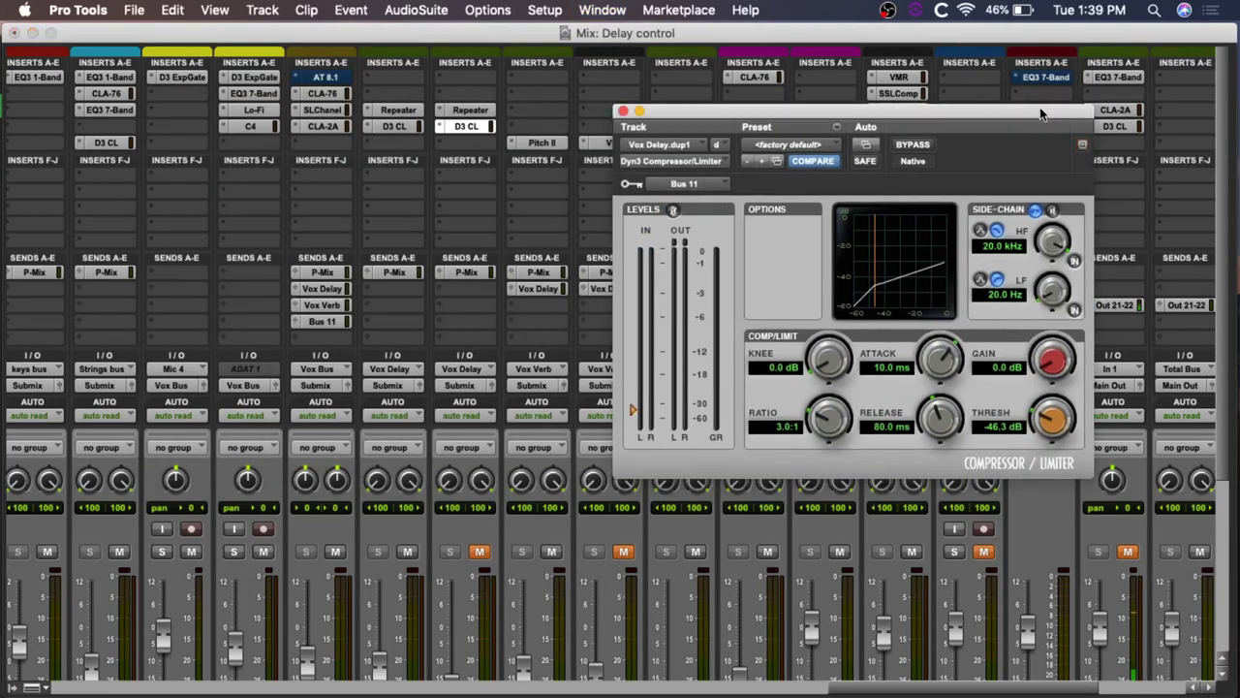
pyautogui.moveTo(1040, 109); pyautogui.dragTo(1104, 109)
pyautogui.click(393, 126)
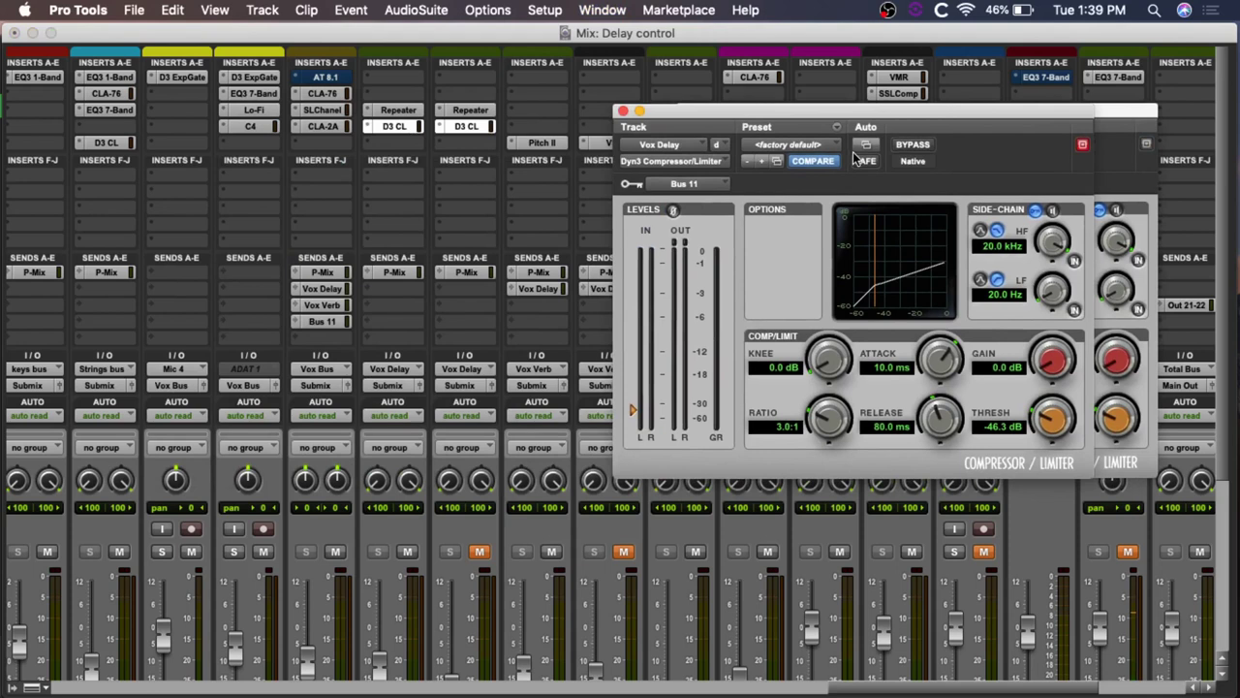
# - Place both Dyn3 windows side by side, then bypass and re-enable both ducking compressors
pyautogui.moveTo(1053, 131); pyautogui.dragTo(394, 143)
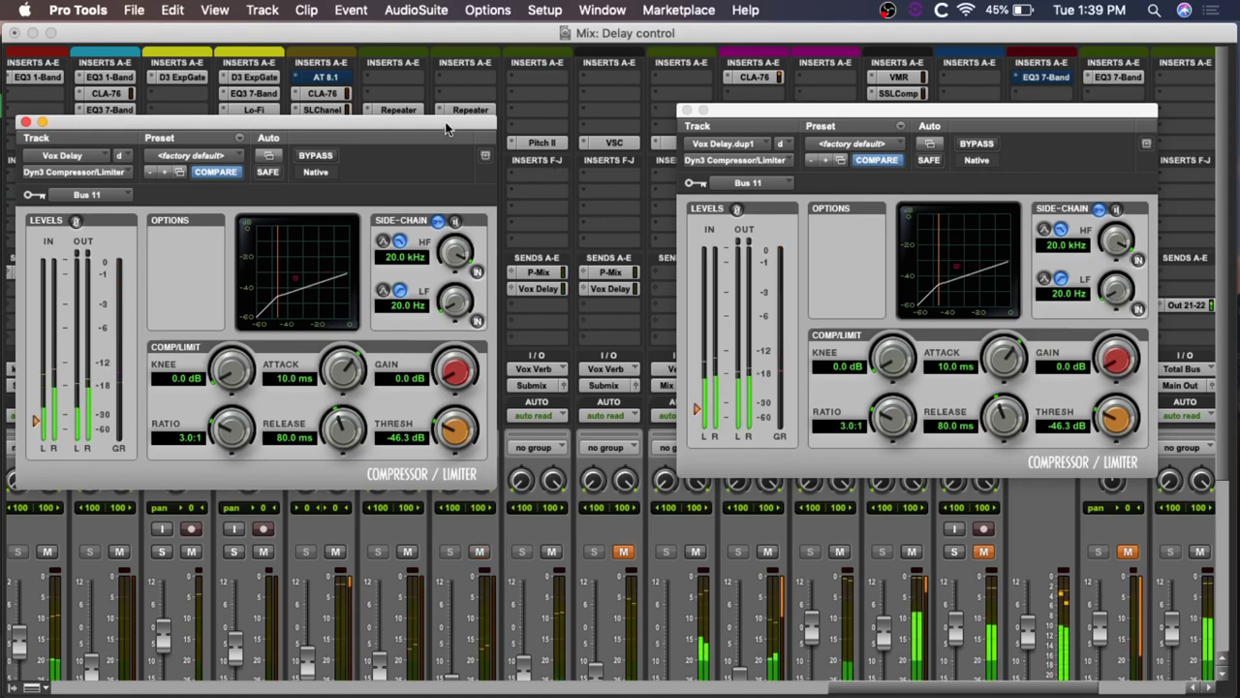
pyautogui.moveTo(451, 123); pyautogui.dragTo(449, 156)
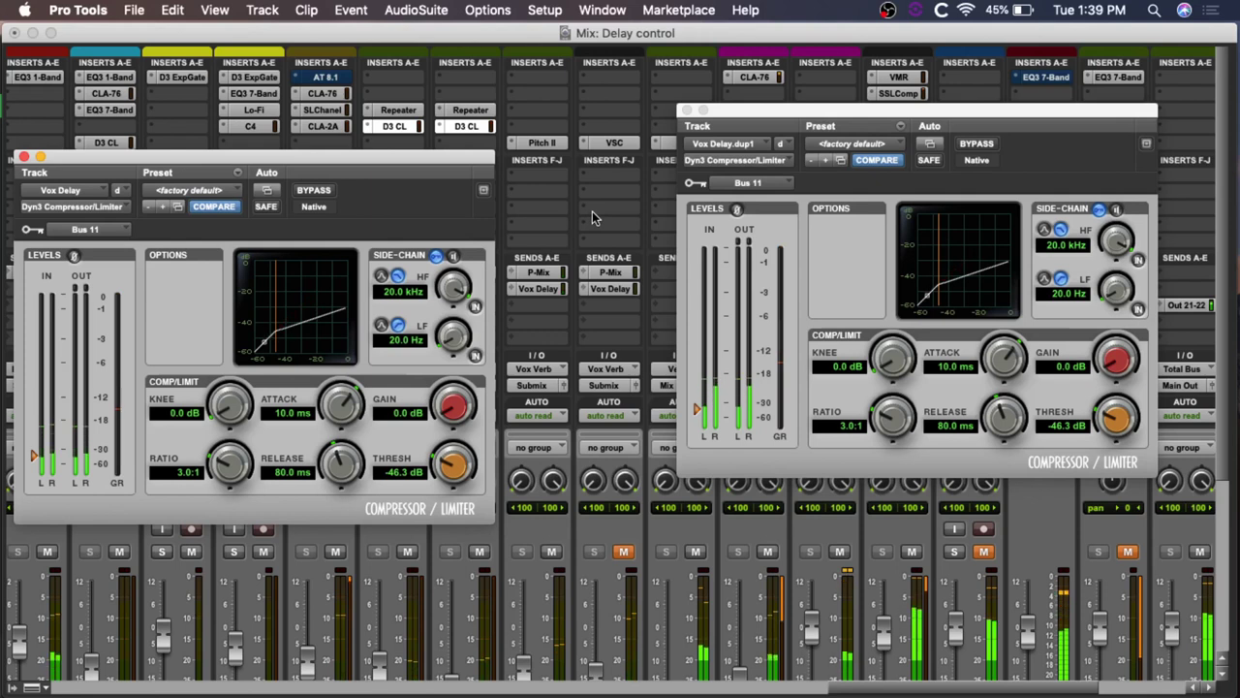
pyautogui.keyDown('super'); pyautogui.click(469, 126); pyautogui.keyUp('super')
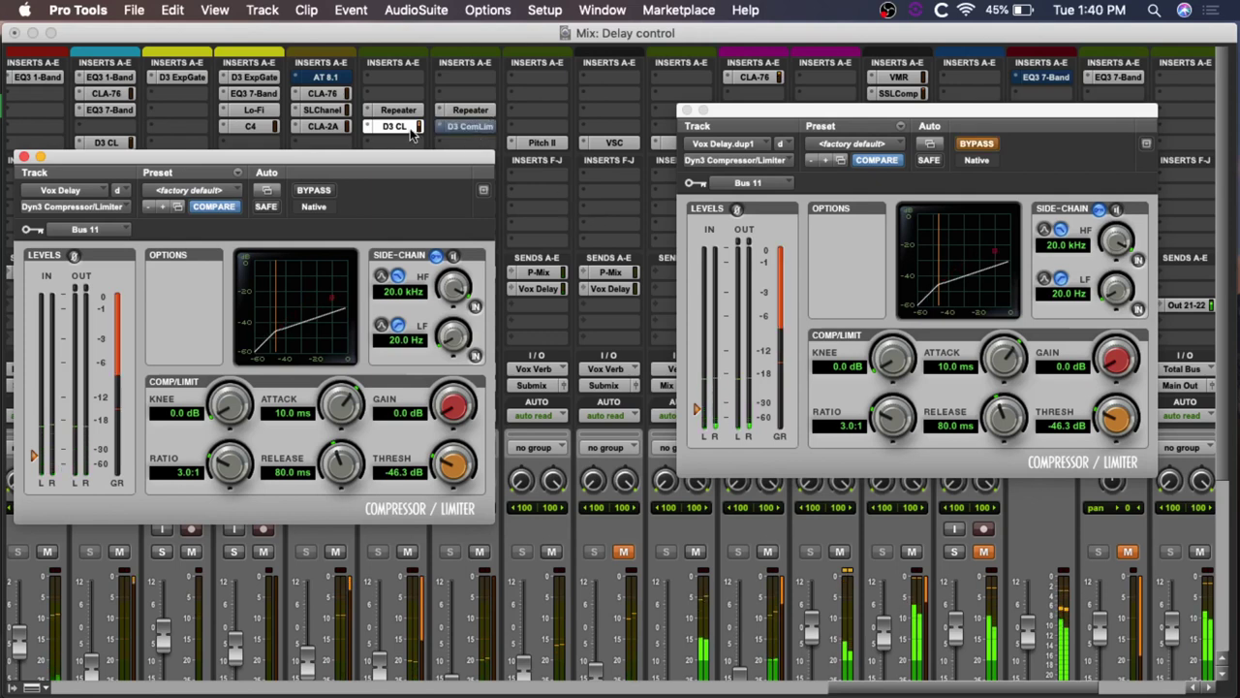
pyautogui.keyDown('super'); pyautogui.click(405, 128); pyautogui.keyUp('super')
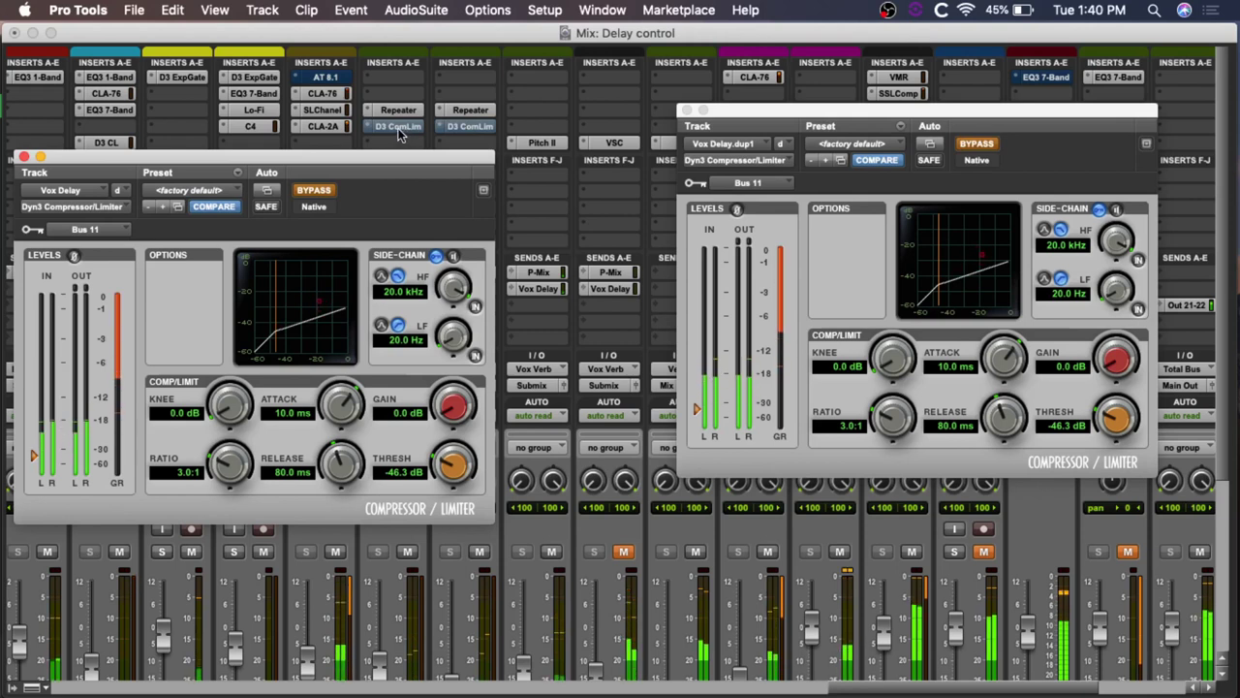
pyautogui.keyDown('super'); pyautogui.click(398, 126); pyautogui.keyUp('super')
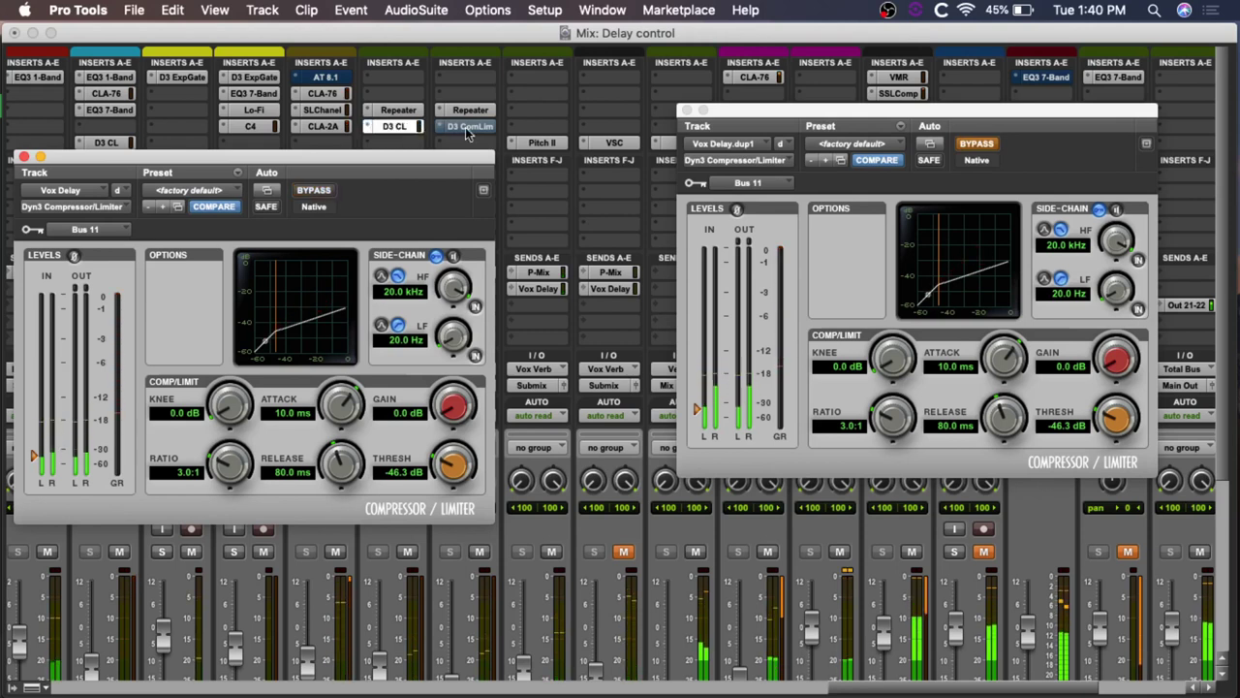
pyautogui.keyDown('super'); pyautogui.click(470, 126); pyautogui.keyUp('super')
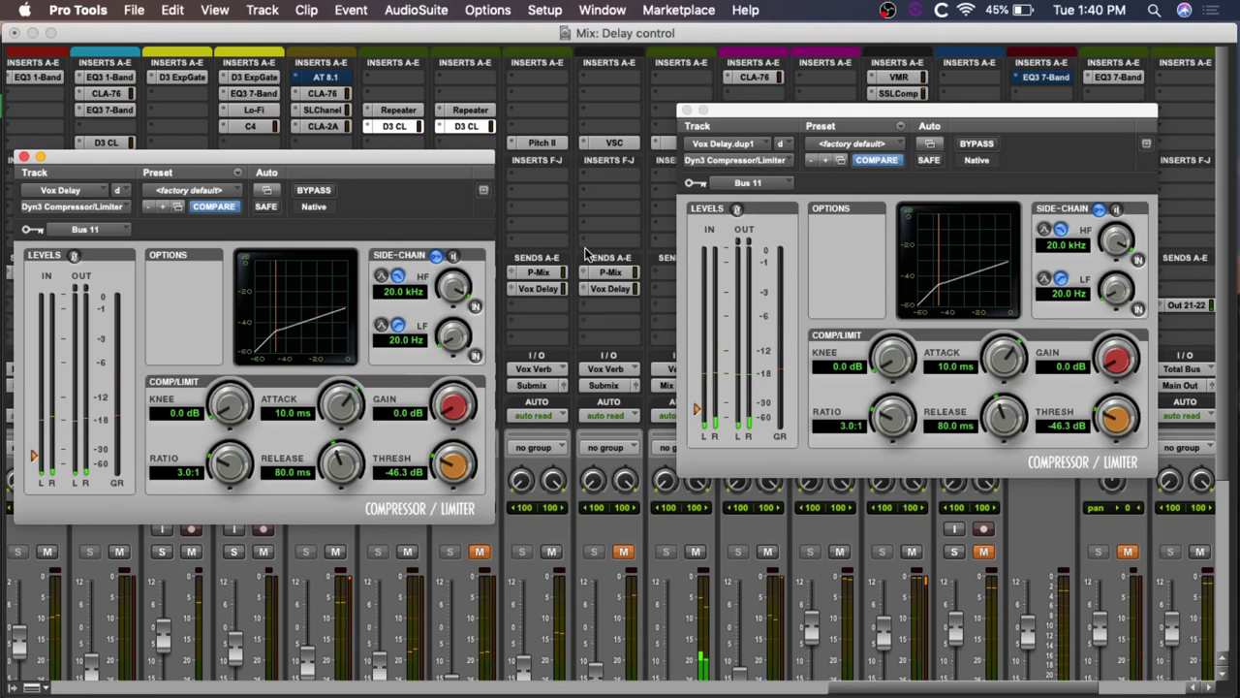
pyautogui.hscroll(3, 576, 262)
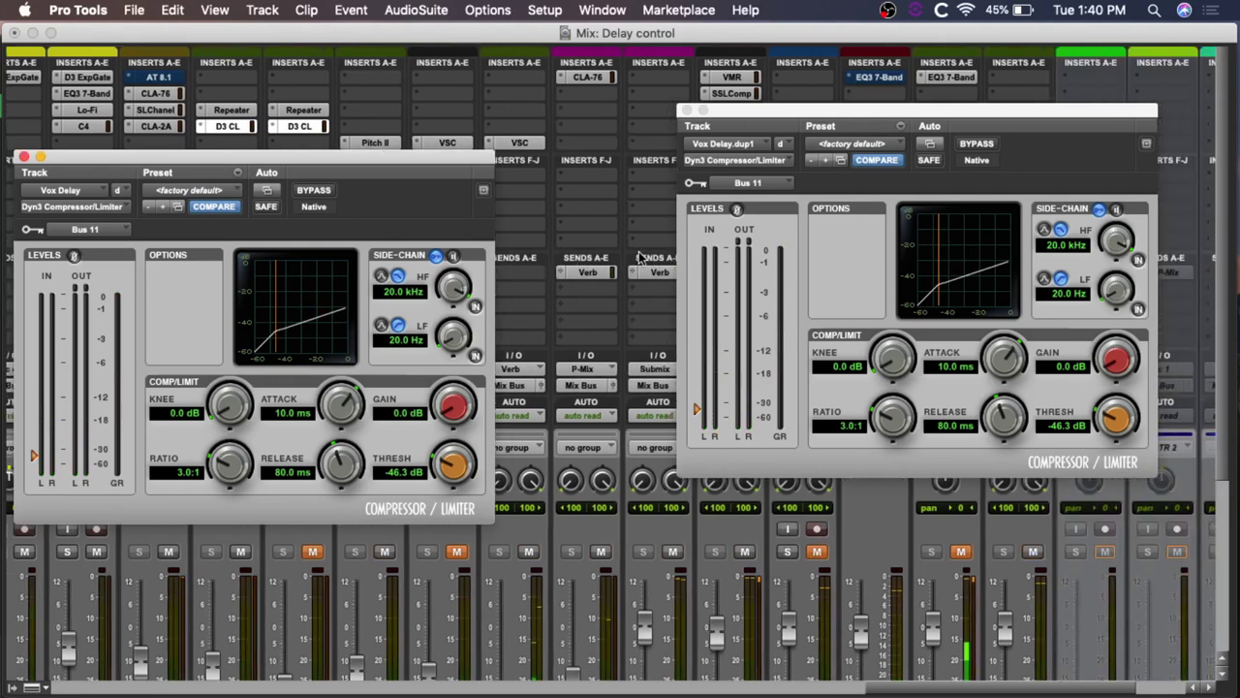
pyautogui.hscroll(-3, 570, 270)
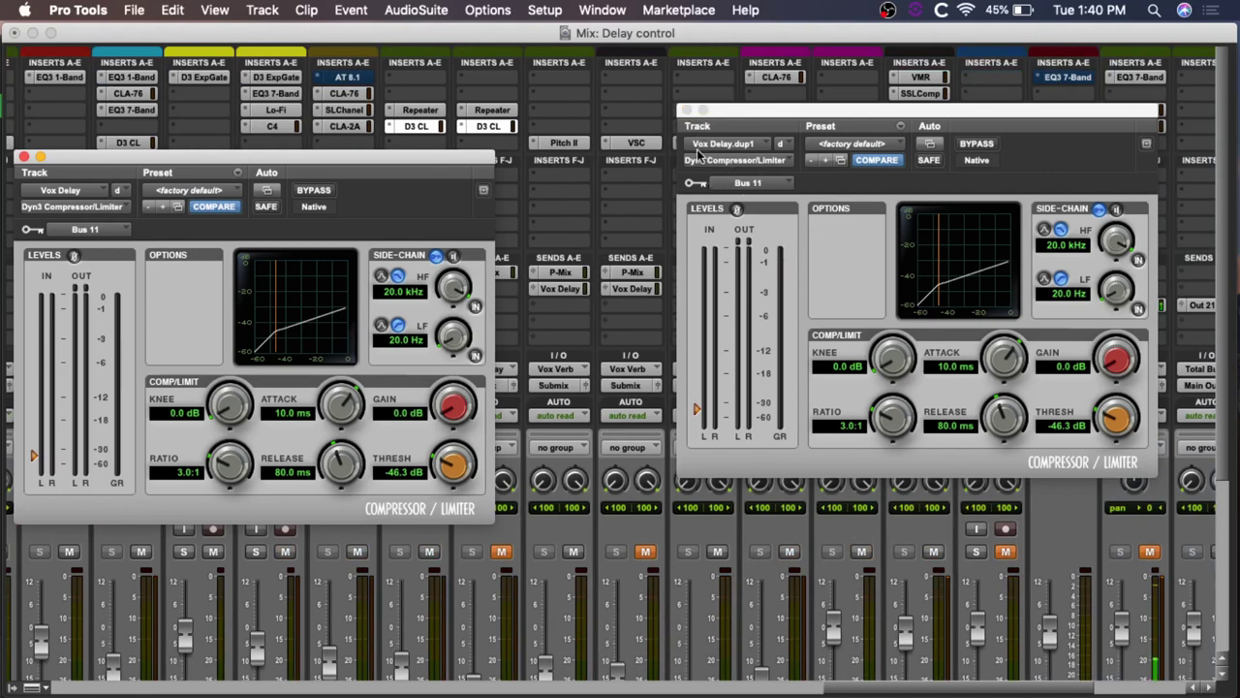
# - Close the VoxDly.dp1 and Vox Delay compressor windows
pyautogui.click(686, 111)
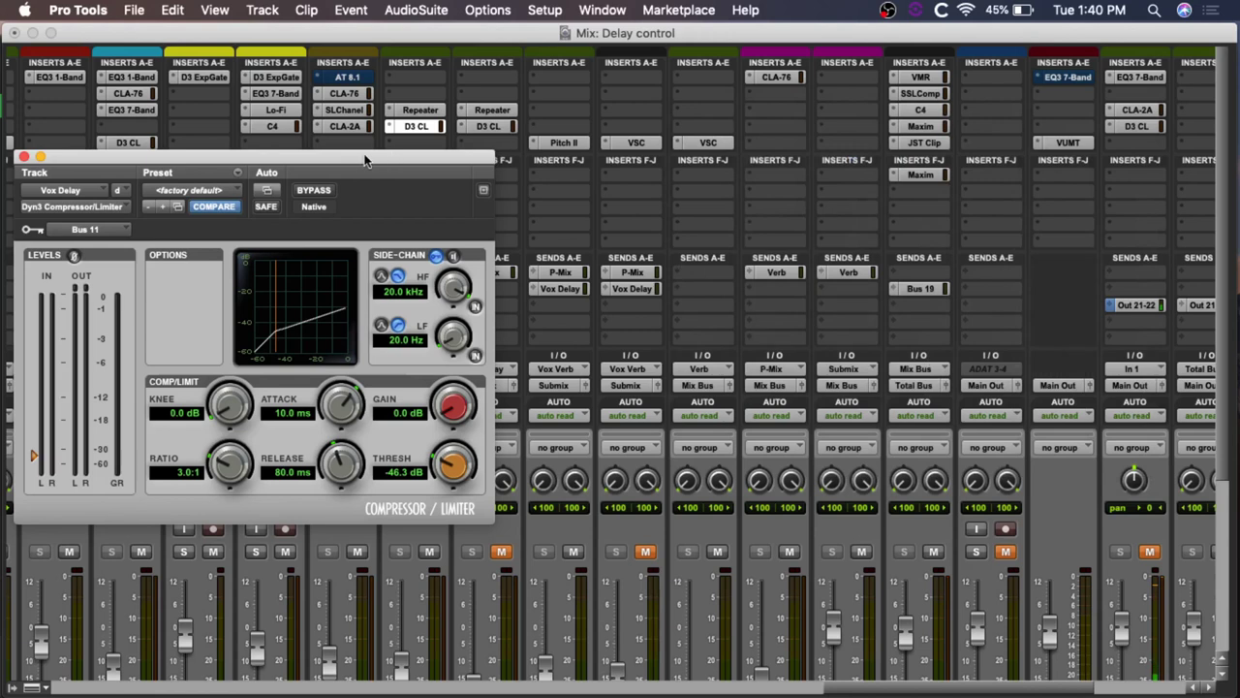
pyautogui.moveTo(364, 160); pyautogui.dragTo(518, 164)
pyautogui.click(178, 162)
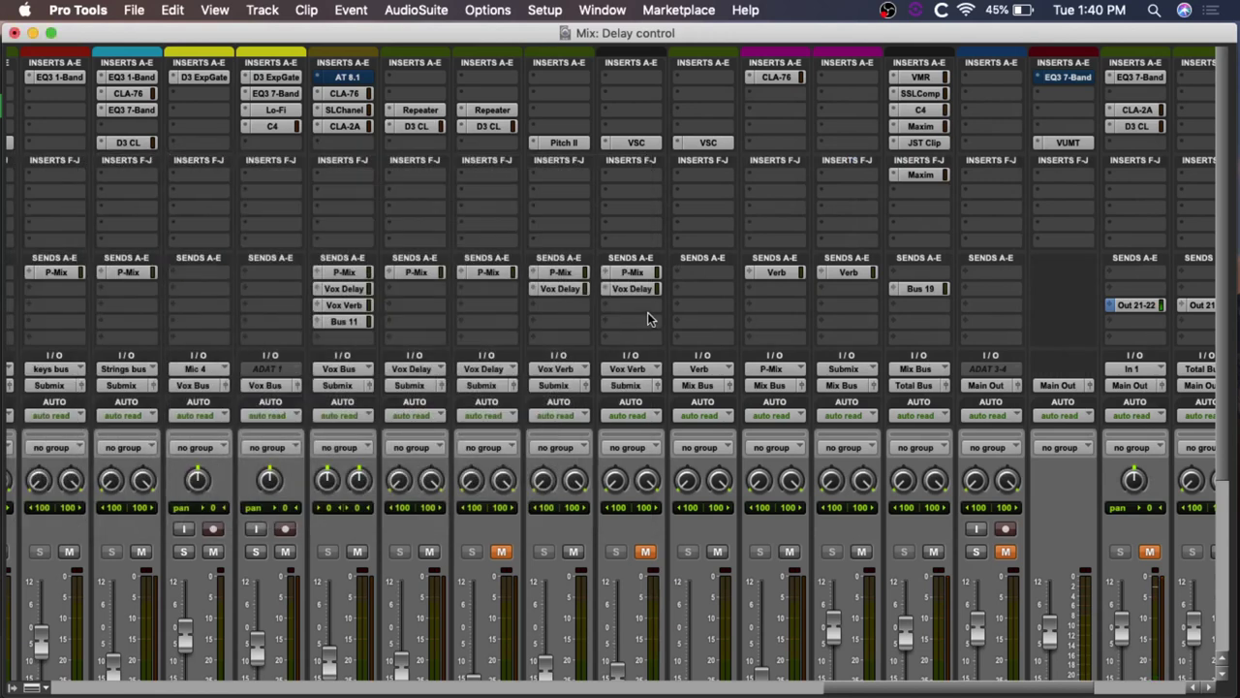
# - Solo LeadDouble and LeadVox.01 again and mute the Vox Delay track
pyautogui.scroll(-6, 650, 311)
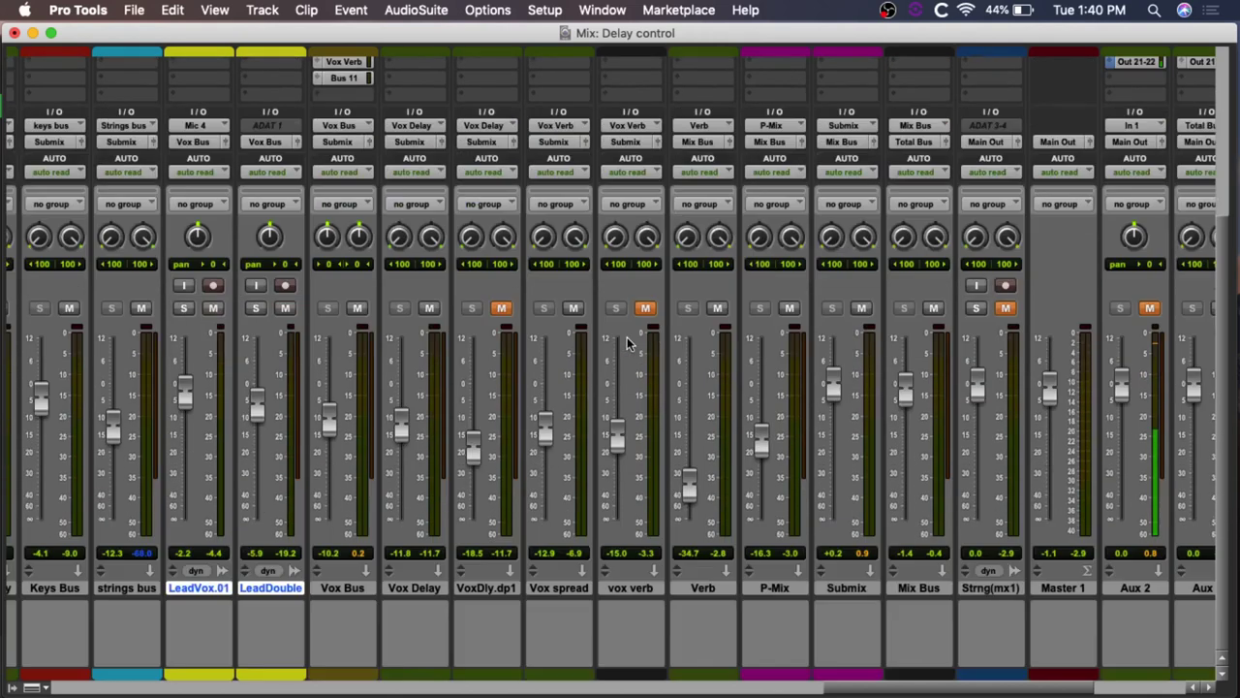
pyautogui.click(256, 309)
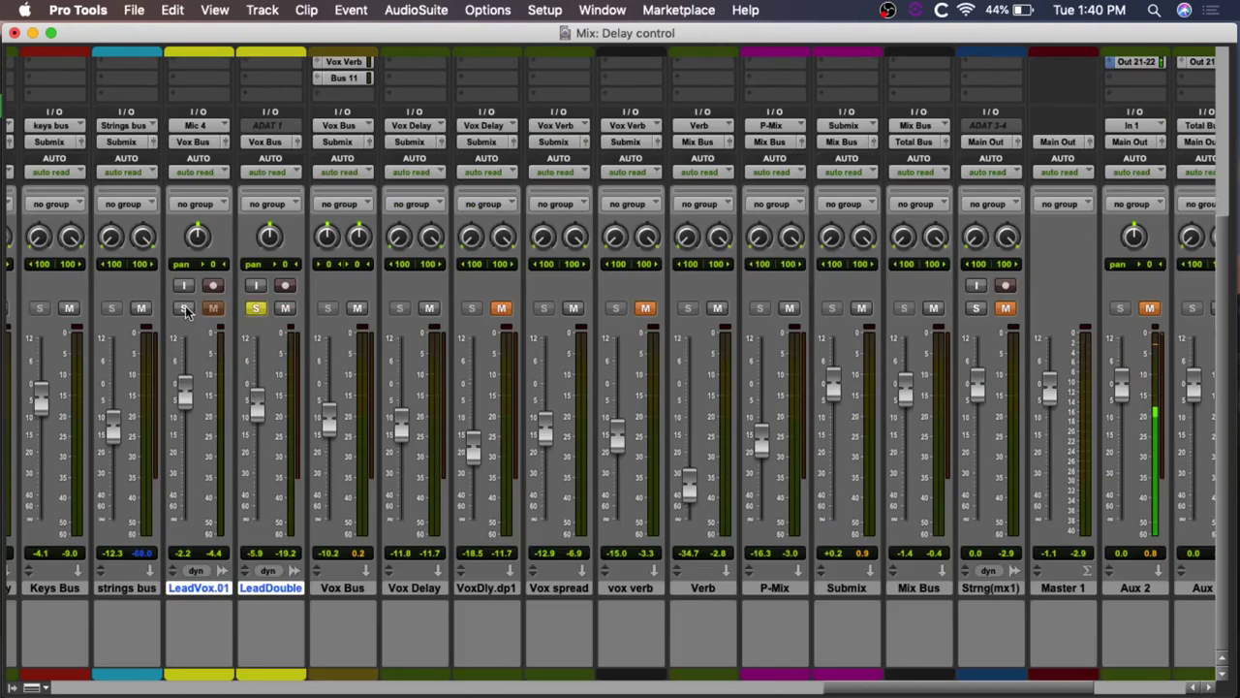
pyautogui.click(184, 308)
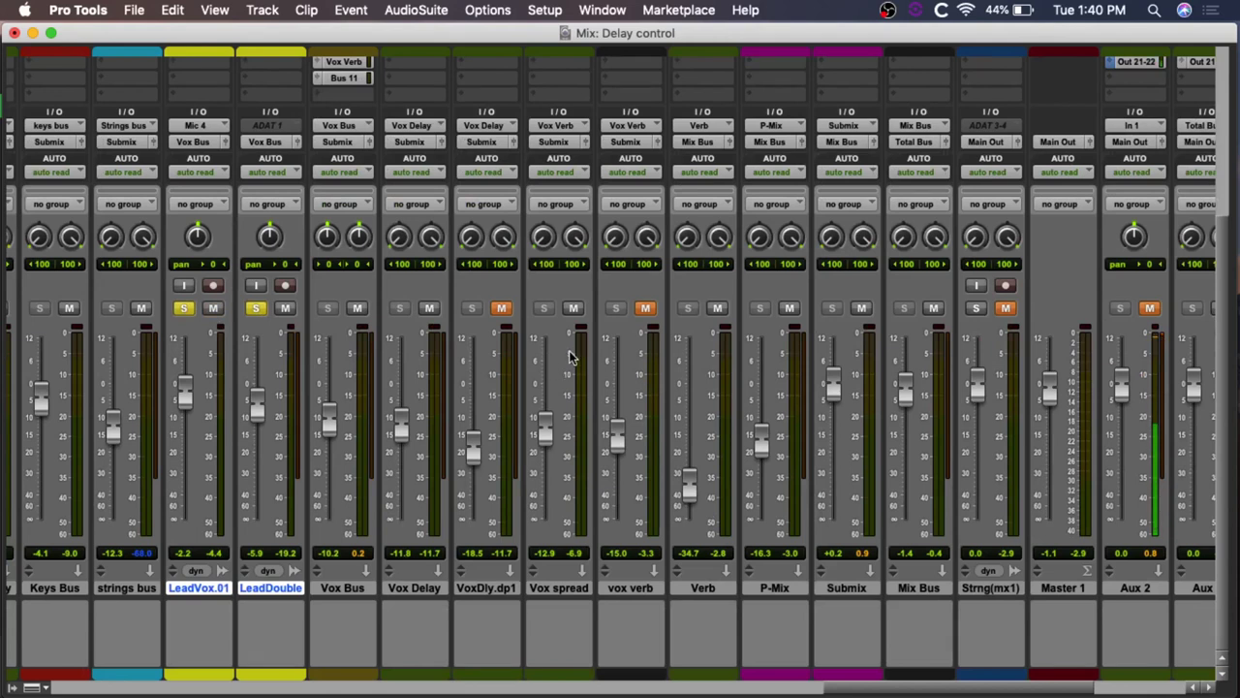
pyautogui.click(428, 308)
pyautogui.scroll(2, 639, 354)
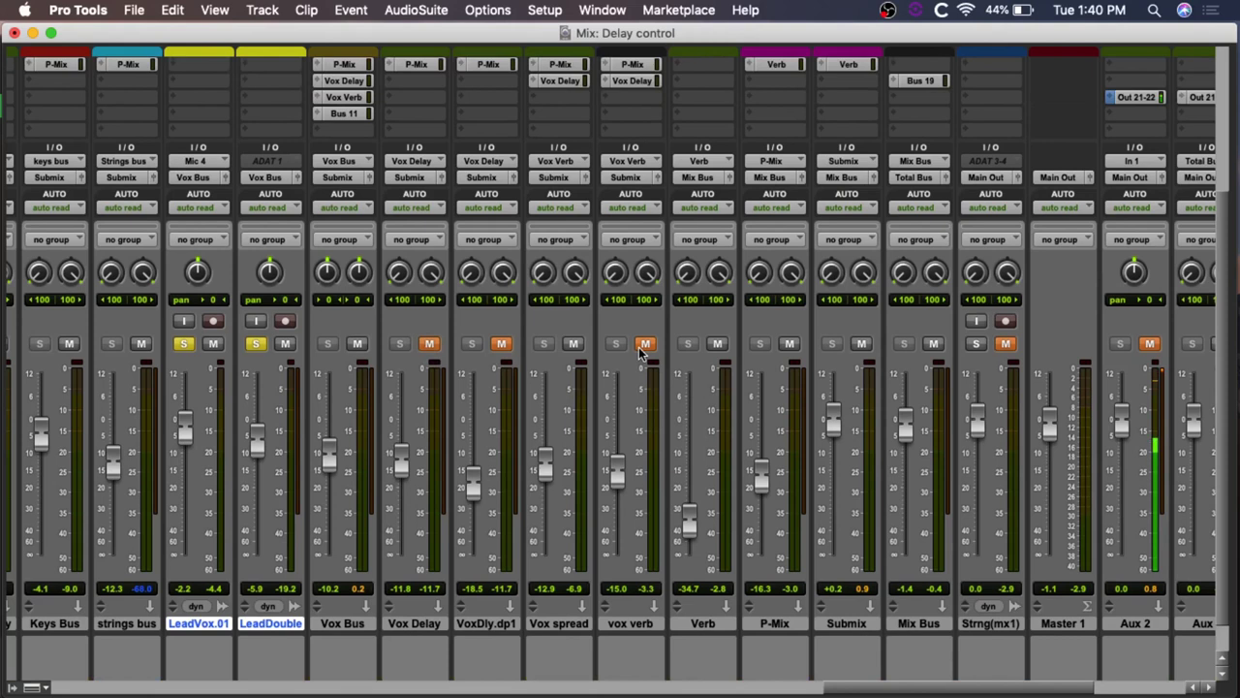
pyautogui.scroll(5, 639, 349)
pyautogui.scroll(-4, 563, 334)
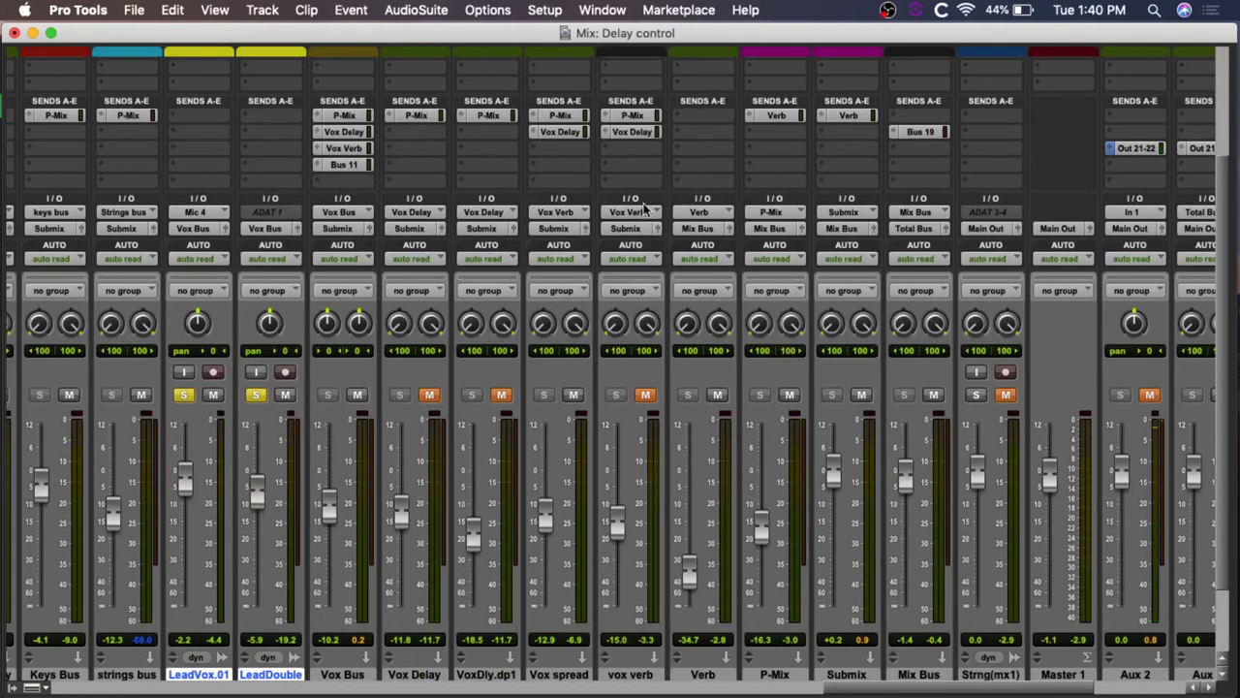
pyautogui.scroll(-4, 633, 214)
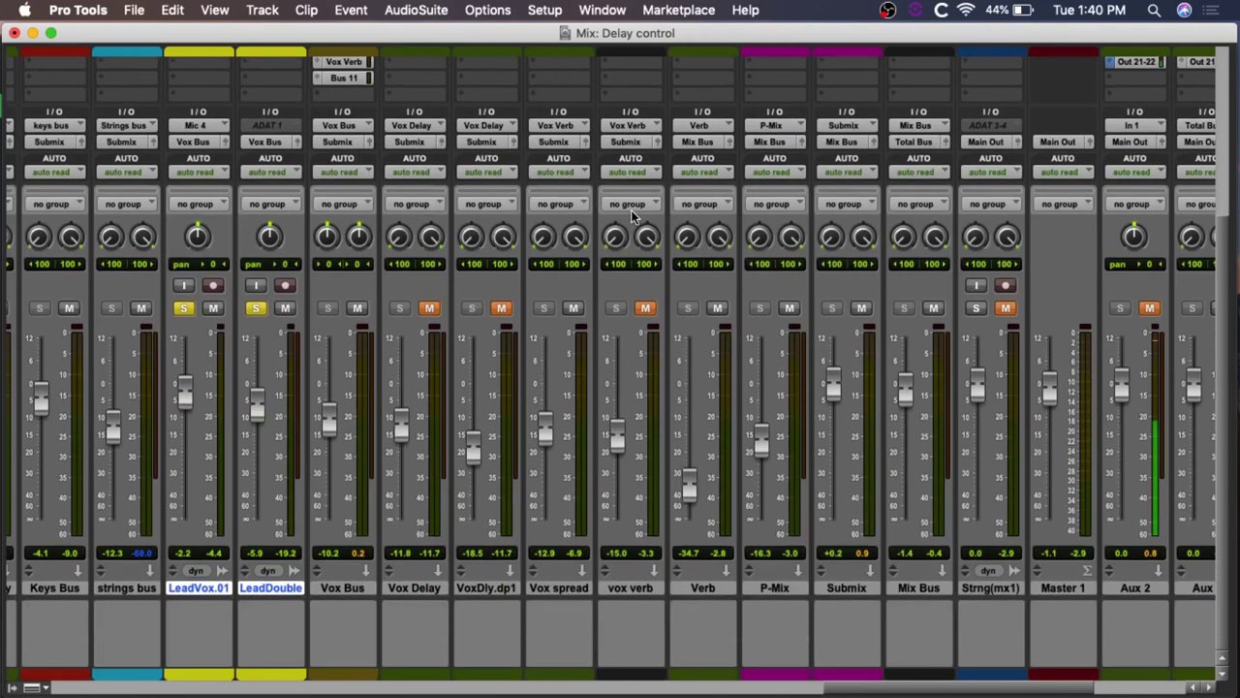
pyautogui.click(645, 308)
pyautogui.scroll(10, 632, 243)
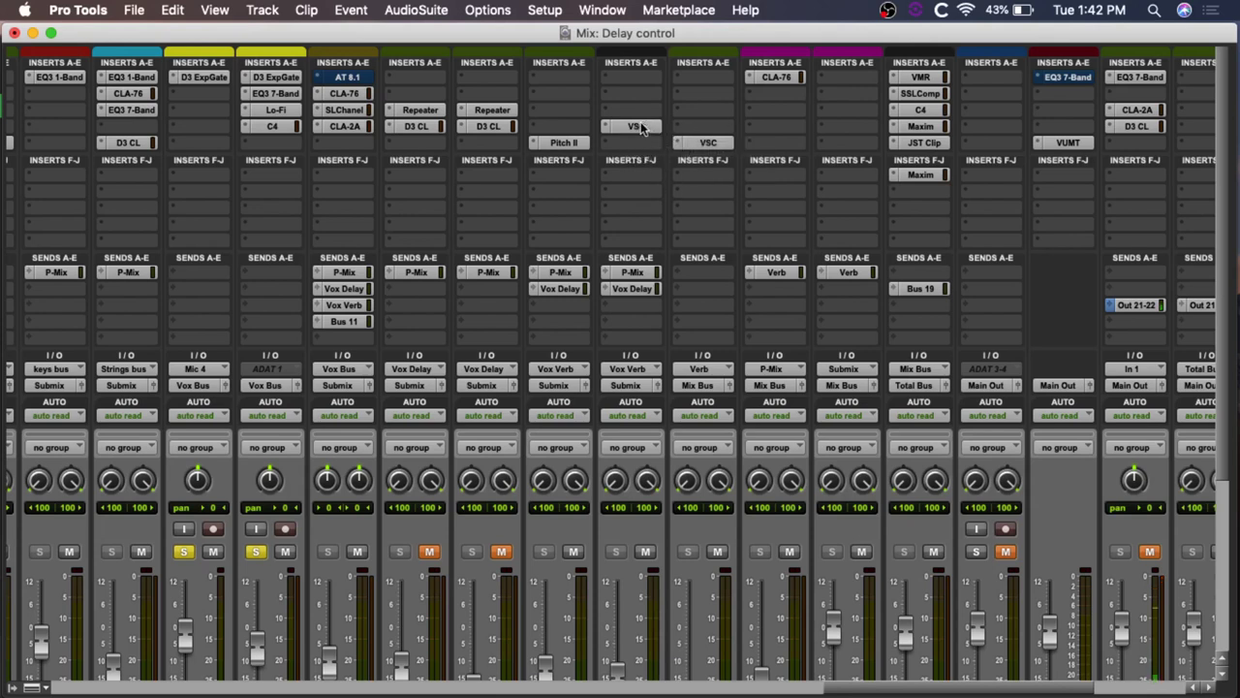
# - Insert a Dyn3 Compressor/Limiter (Dynamics) on the vox verb track
pyautogui.click(631, 148)
pyautogui.moveTo(712, 180)
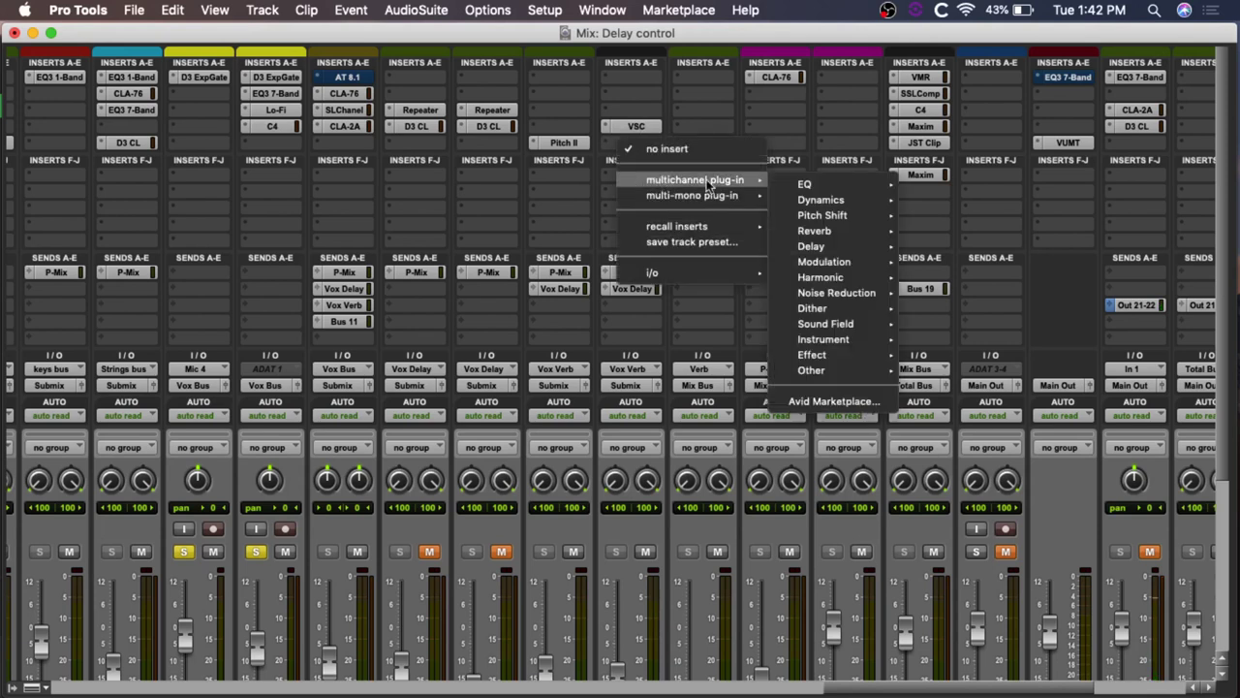
pyautogui.moveTo(844, 200)
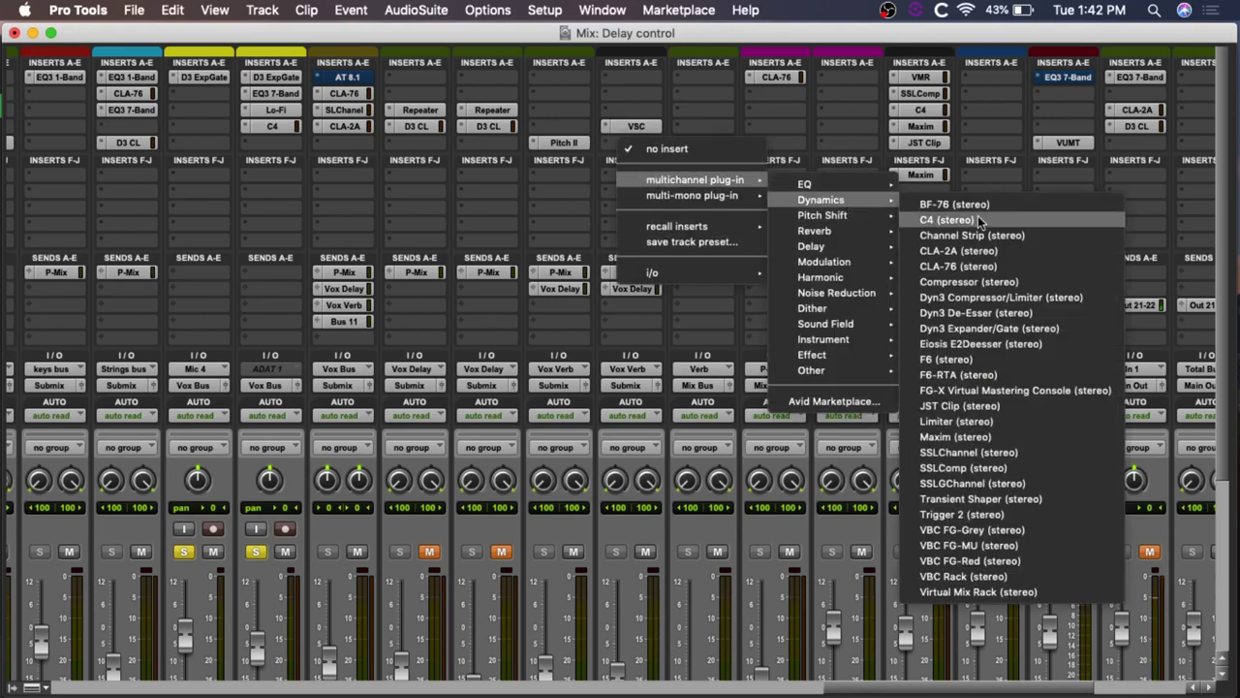
pyautogui.click(1045, 297)
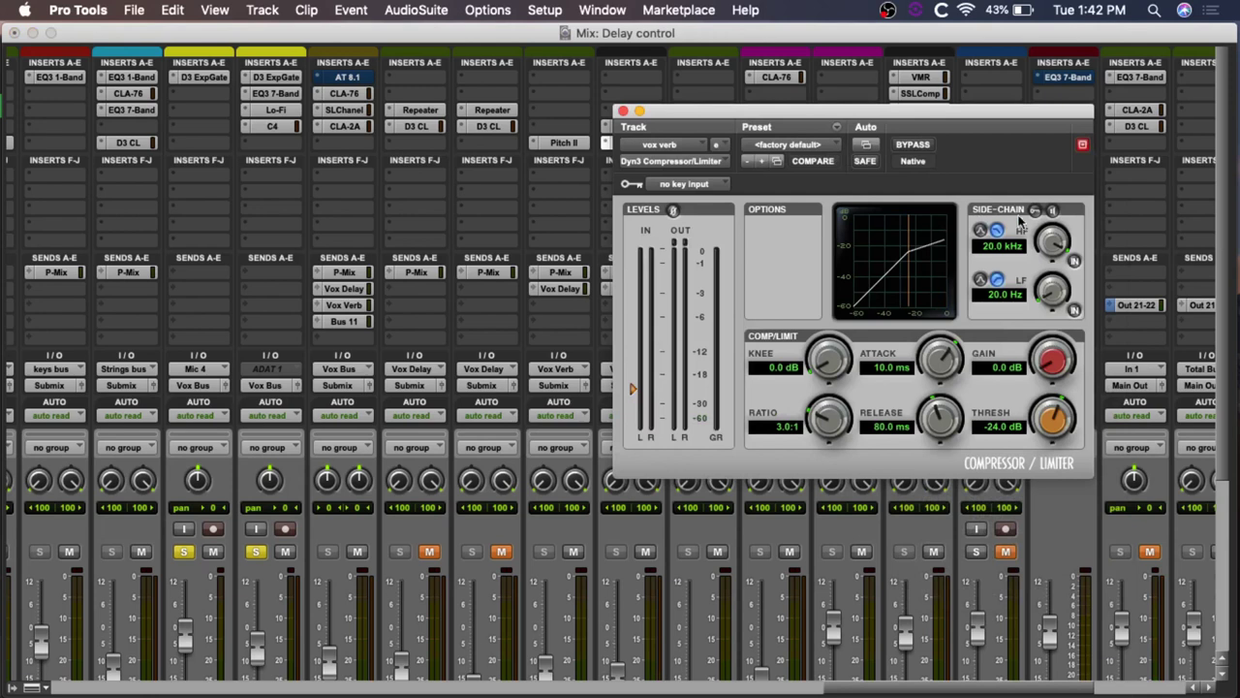
# - Enable the vox verb compressor's external side-chain keyed from Bus 11
pyautogui.click(1035, 211)
pyautogui.click(675, 184)
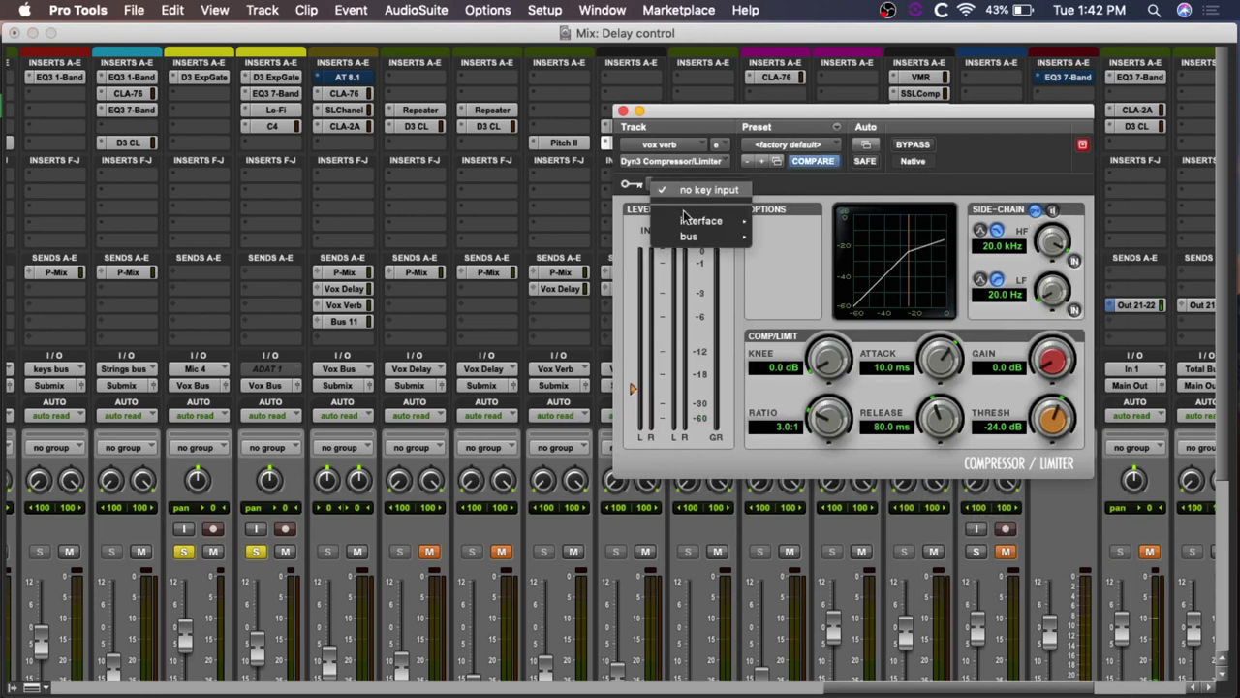
pyautogui.moveTo(690, 237)
pyautogui.scroll(-10, 839, 327)
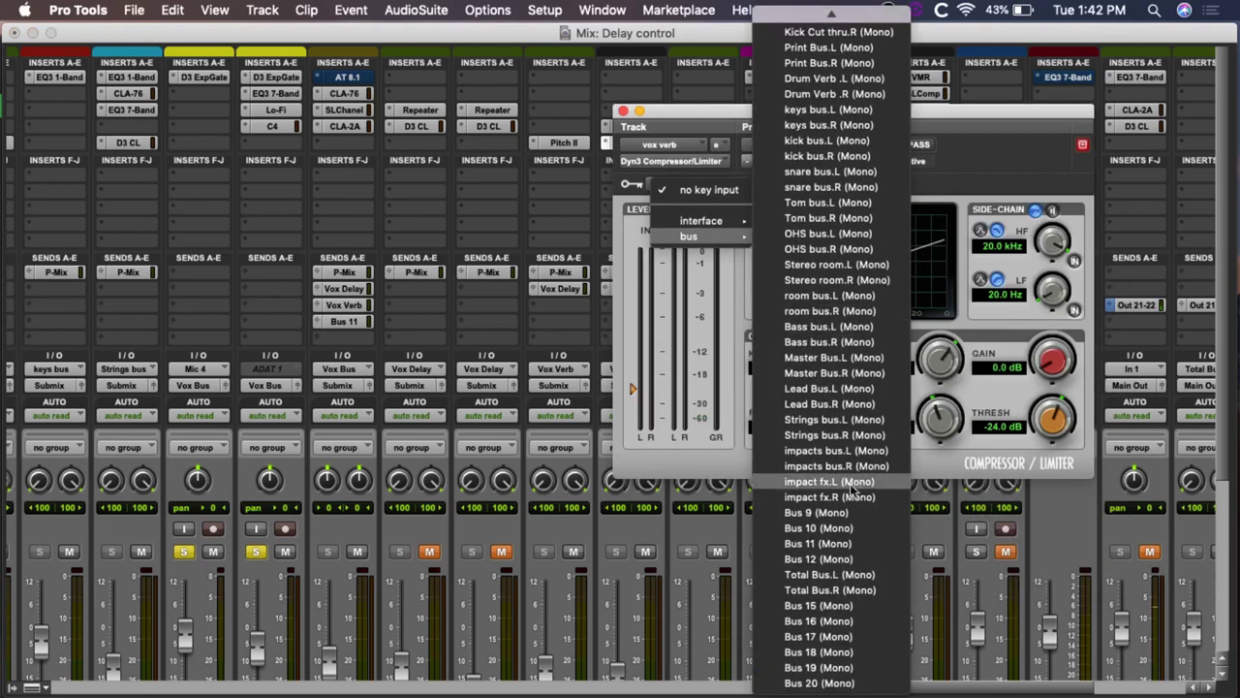
pyautogui.click(840, 544)
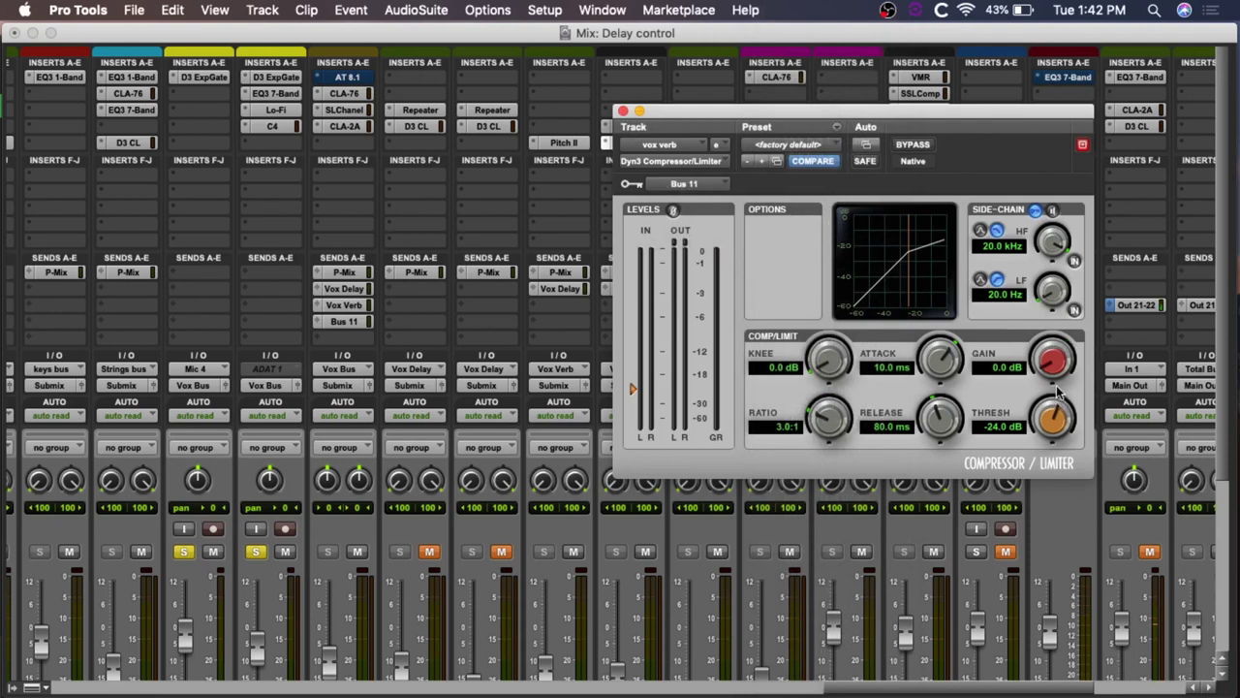
# - Set the vox verb compressor threshold to -45.4 dB
pyautogui.moveTo(1057, 392); pyautogui.dragTo(1063, 358)
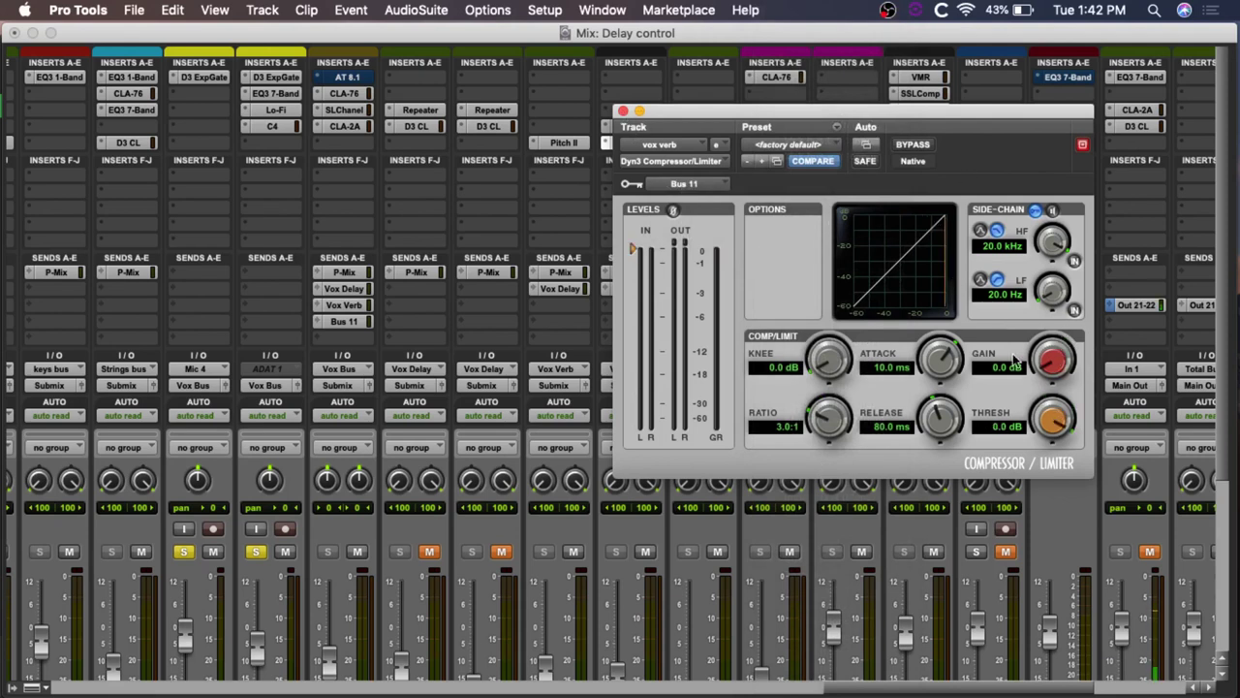
pyautogui.moveTo(1040, 418); pyautogui.dragTo(1035, 599)
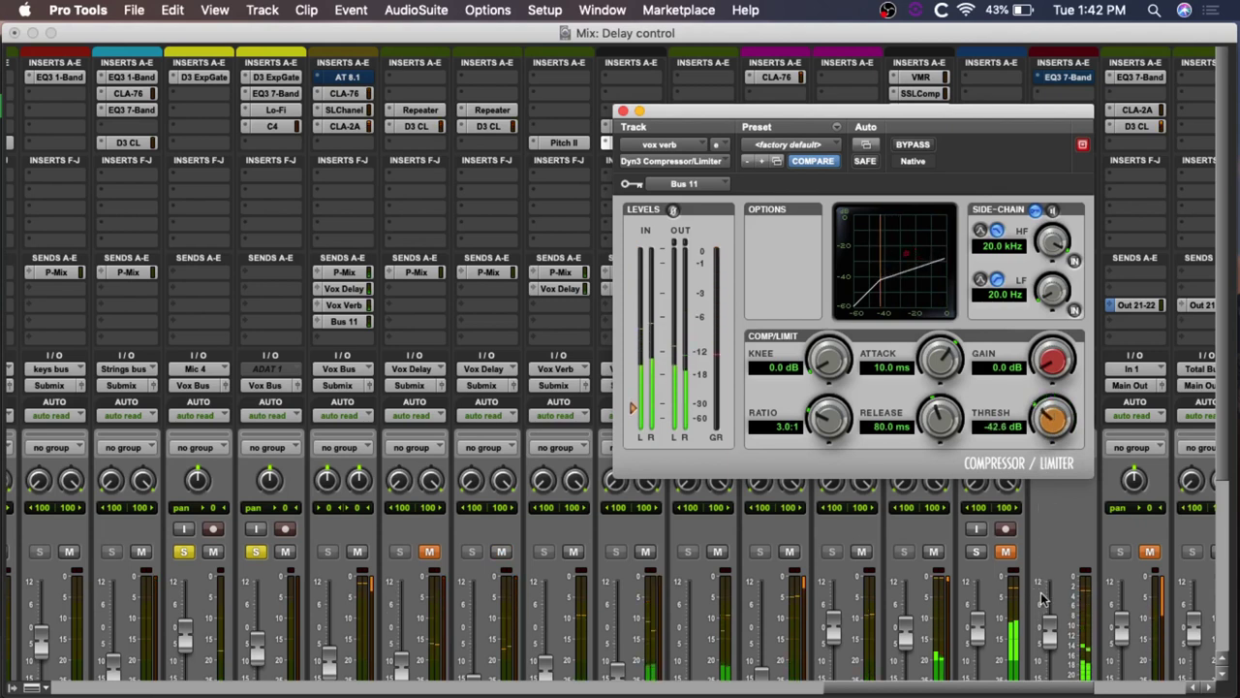
pyautogui.moveTo(1059, 428); pyautogui.dragTo(1047, 438)
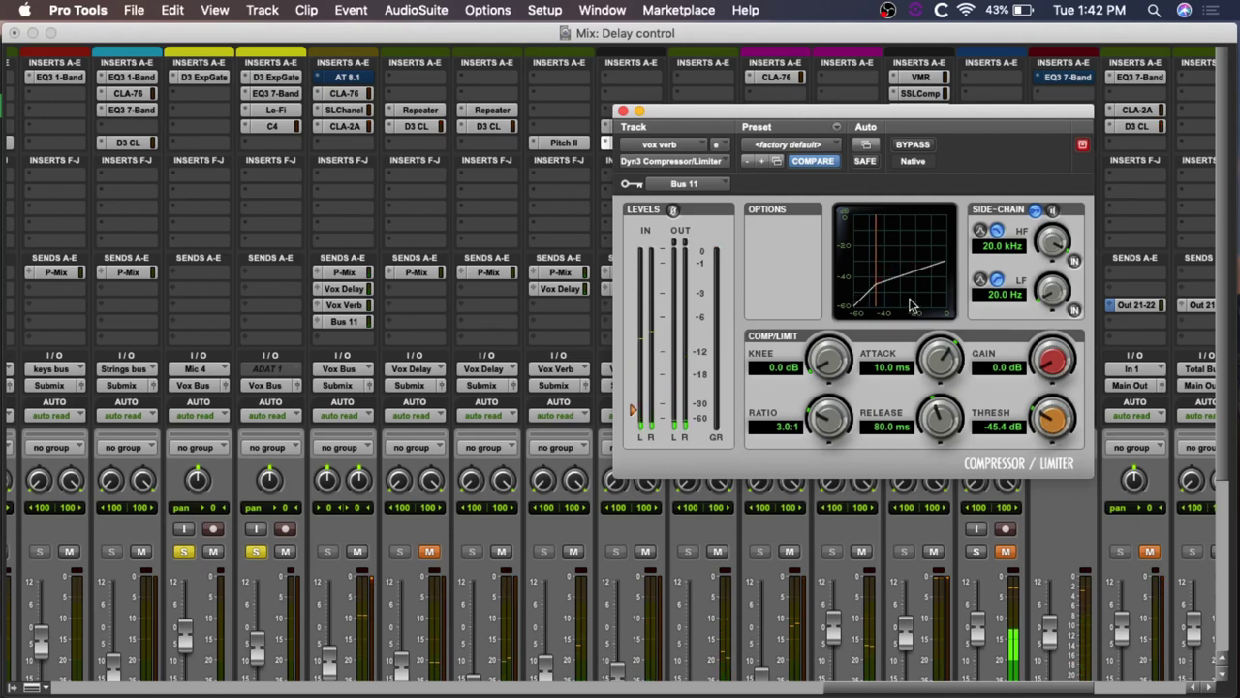
# - Clear the solos, mute VoxDly.dp1, and compare the compressor bypassed versus active, leaving it active
pyautogui.keyDown('alt'); pyautogui.click(262, 550); pyautogui.keyUp('alt')
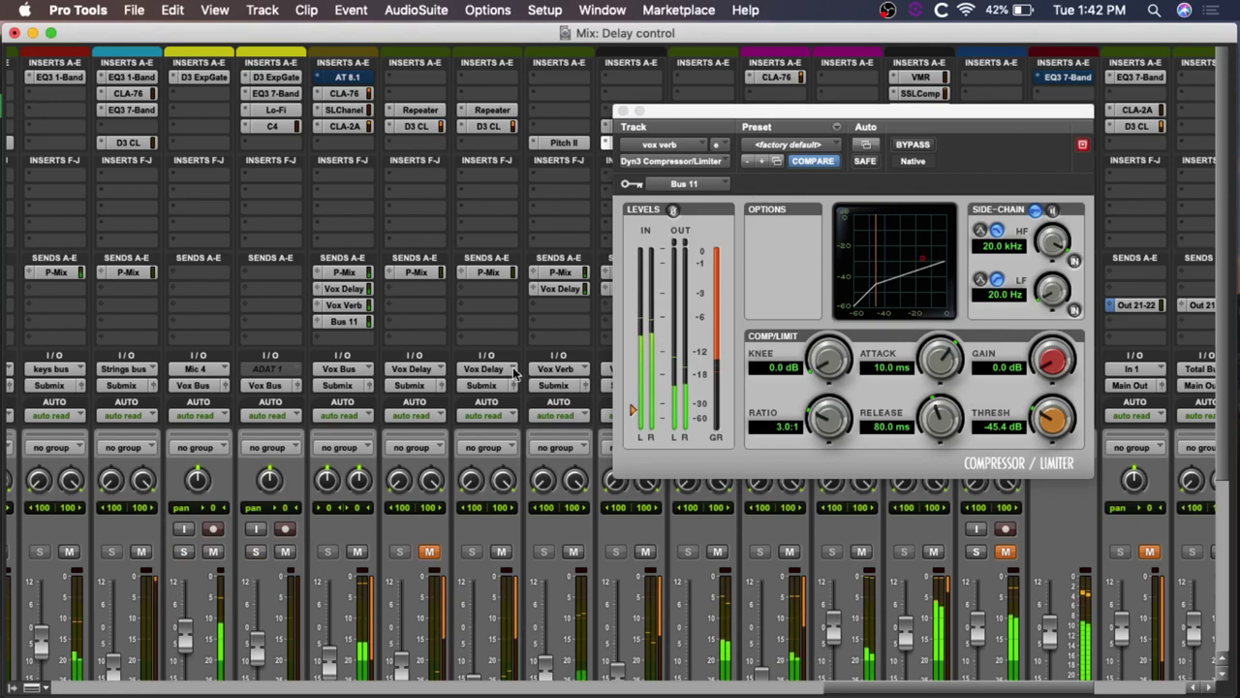
pyautogui.scroll(-2, 580, 373)
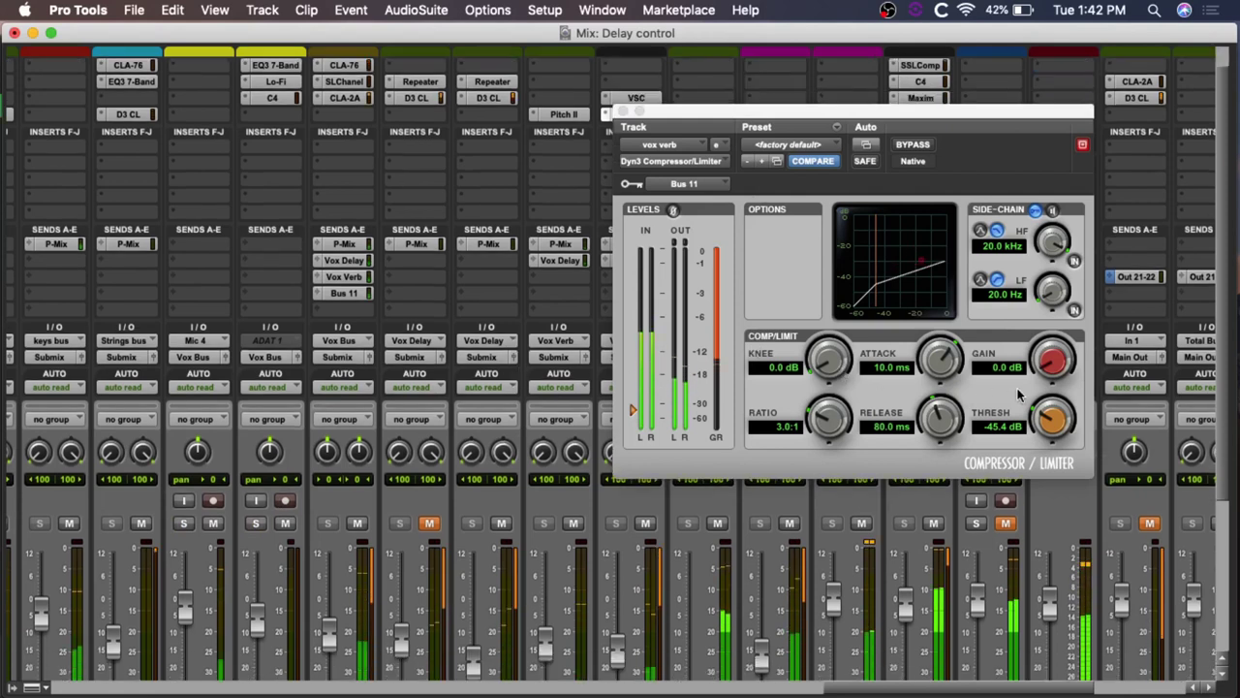
pyautogui.click(913, 145)
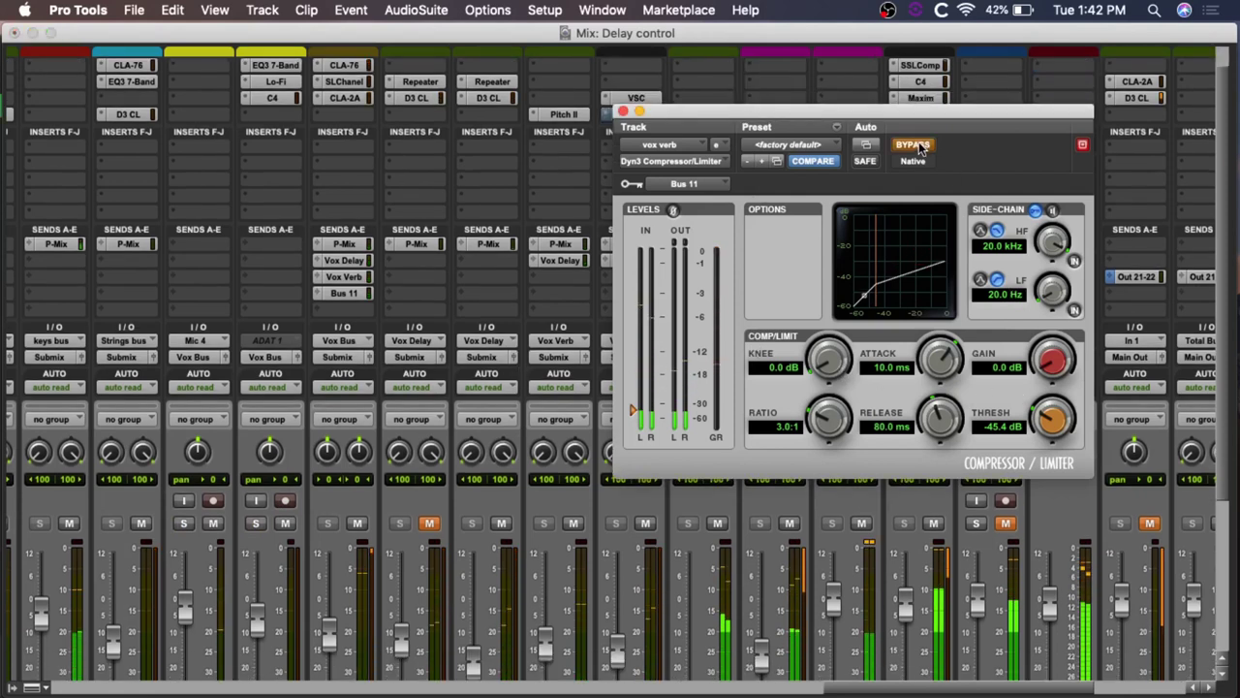
pyautogui.click(498, 527)
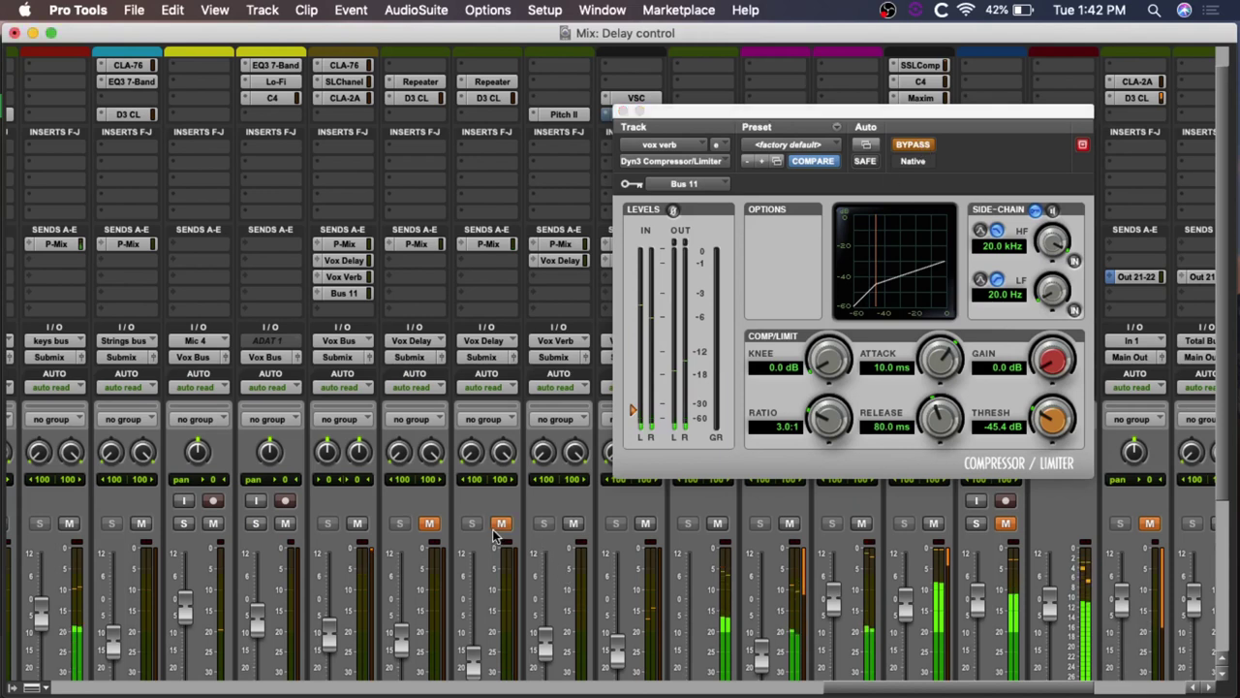
pyautogui.click(916, 145)
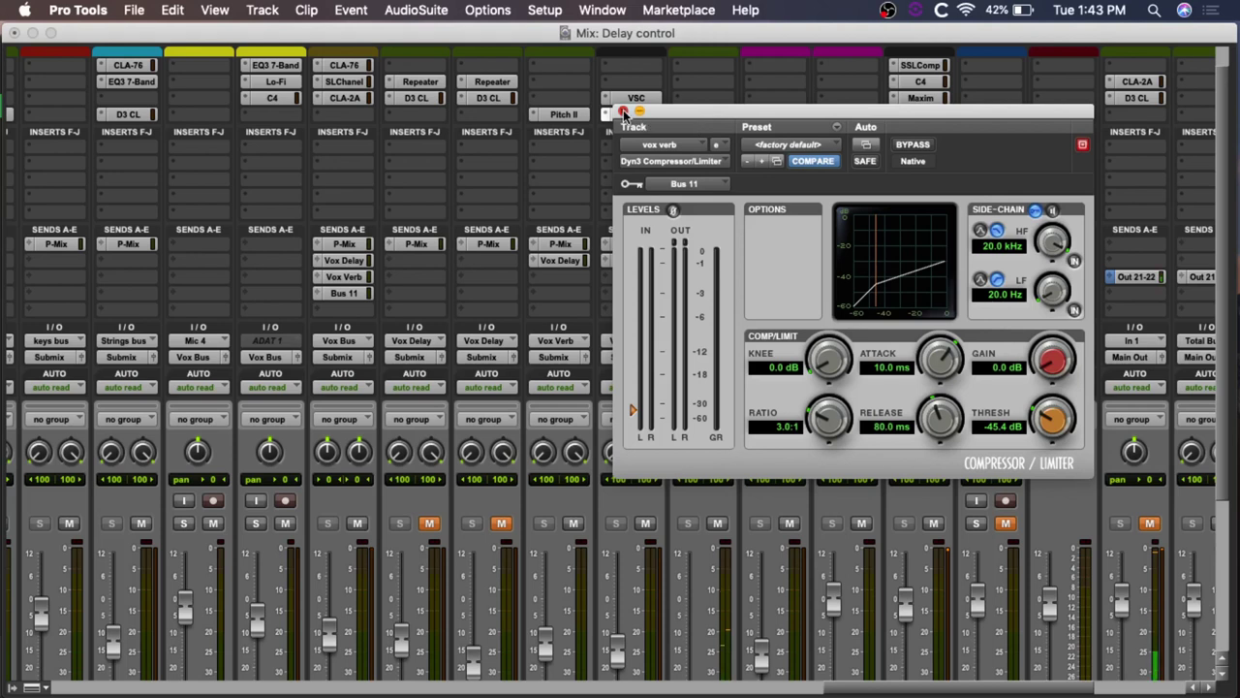
# - Close the vox verb Dyn3 compressor window and review the mixer strips showing its D3 CL insert
pyautogui.click(623, 113)
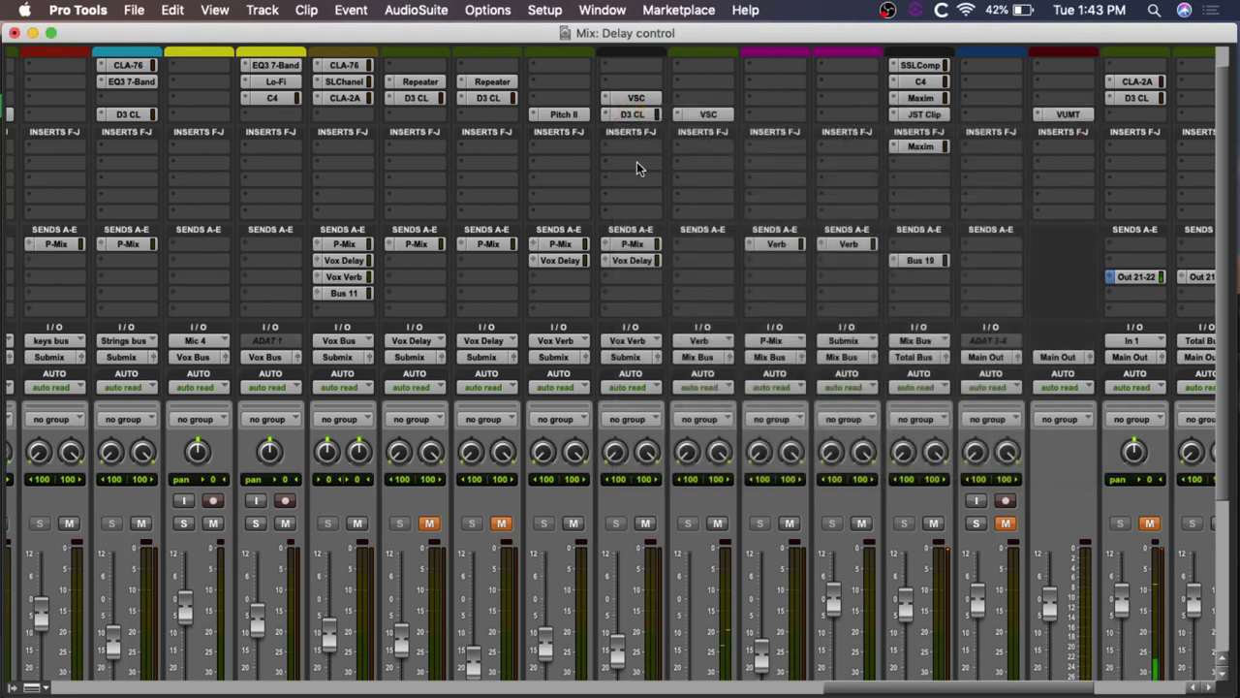
pyautogui.scroll(-3, 819, 232)
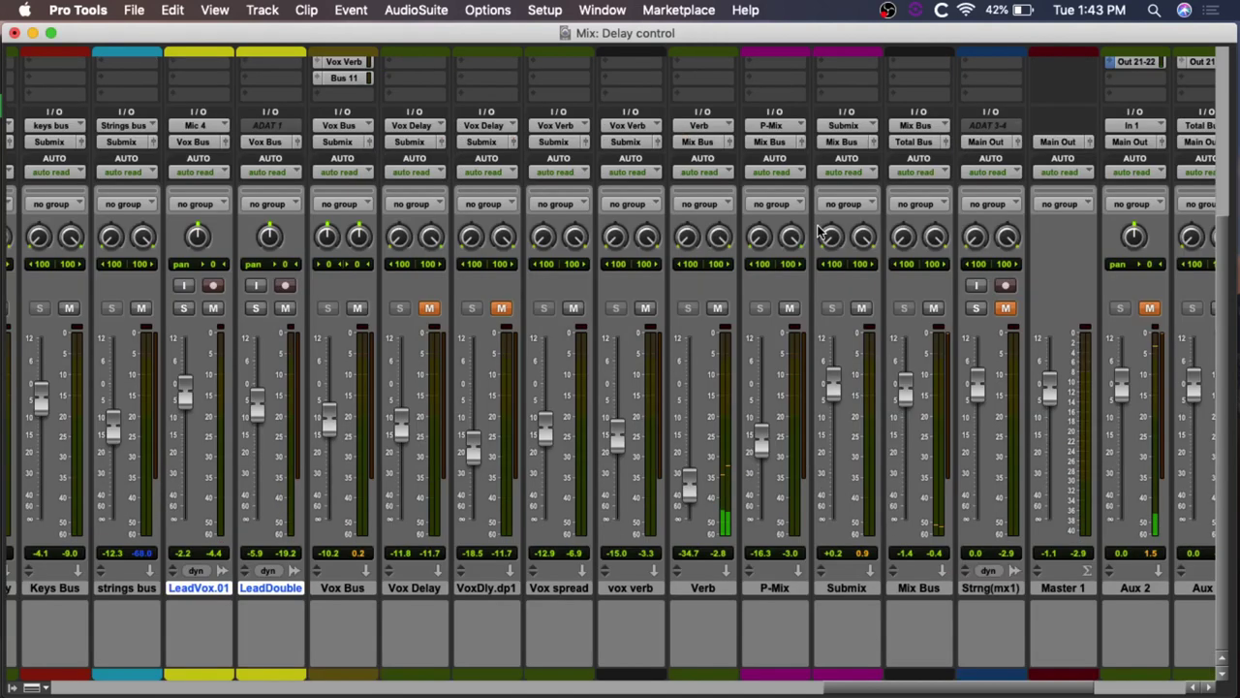
pyautogui.scroll(3, 819, 232)
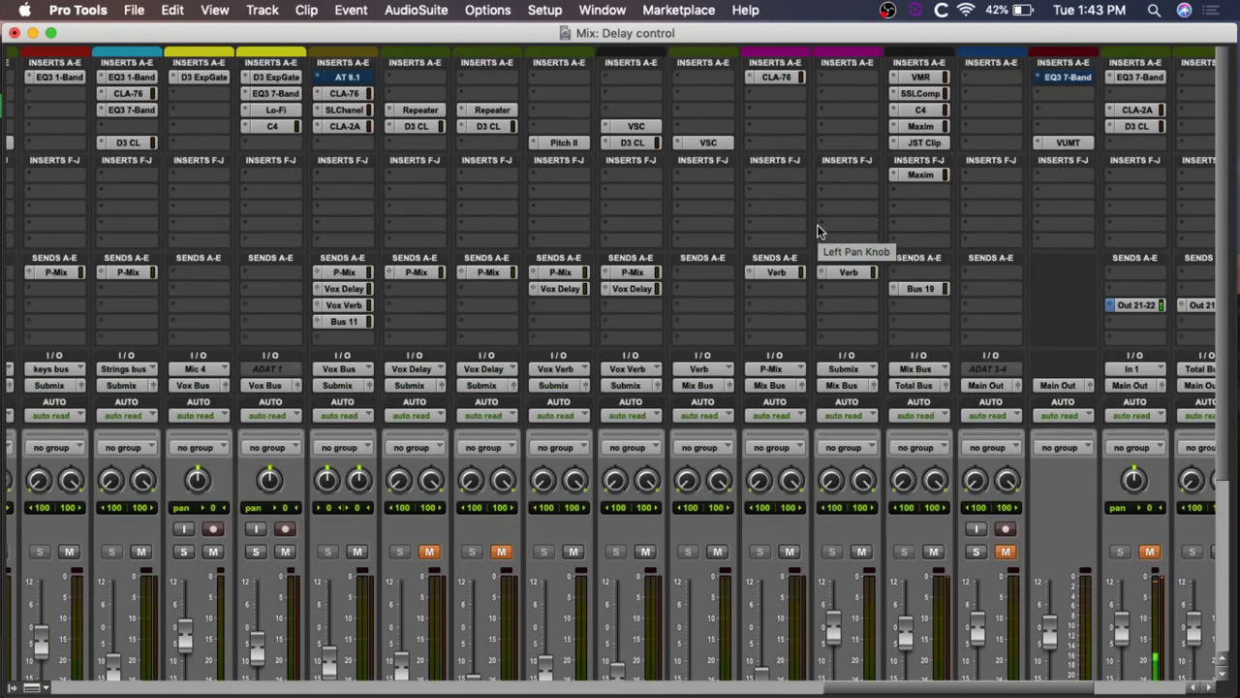
pyautogui.hscroll(-5, 817, 230)
pyautogui.hscroll(-2, 817, 230)
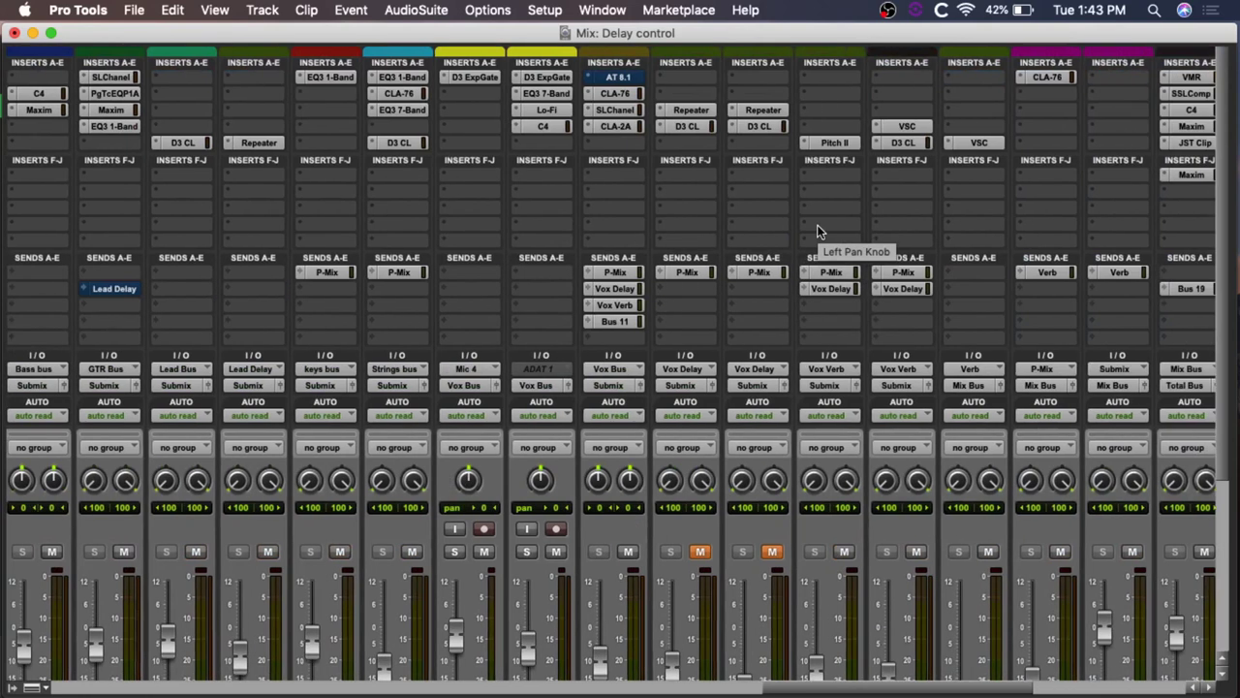
pyautogui.hscroll(6, 817, 231)
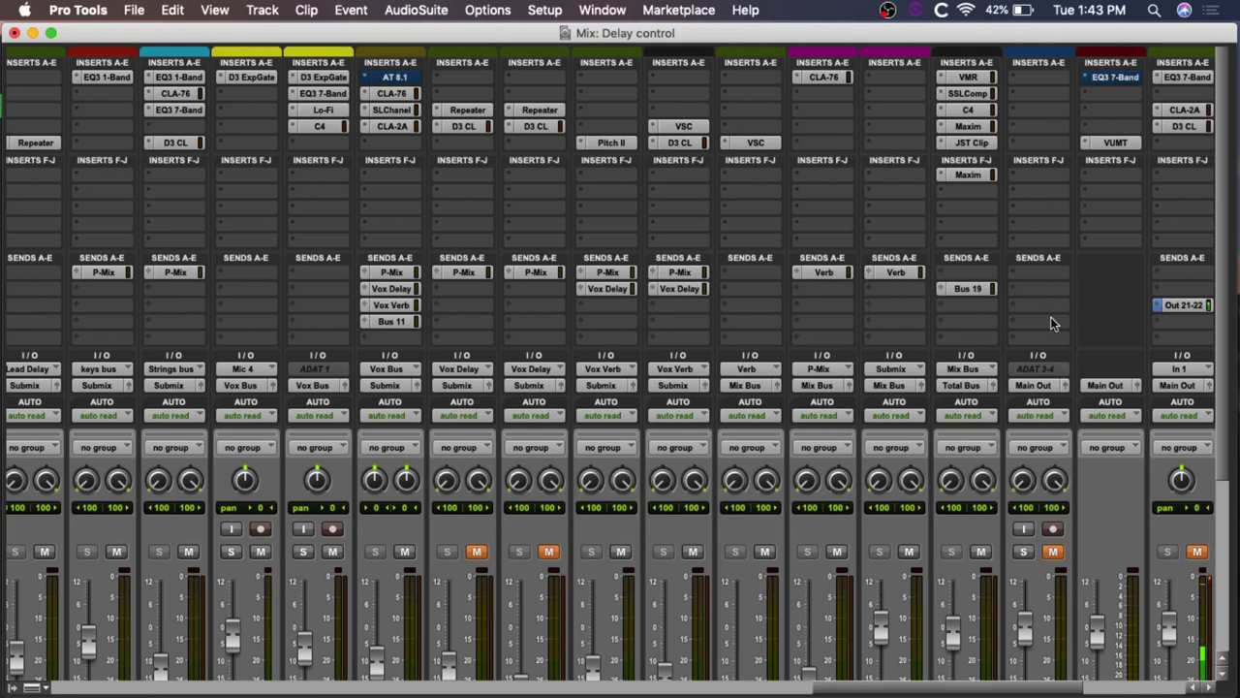
pyautogui.hscroll(5, 1088, 314)
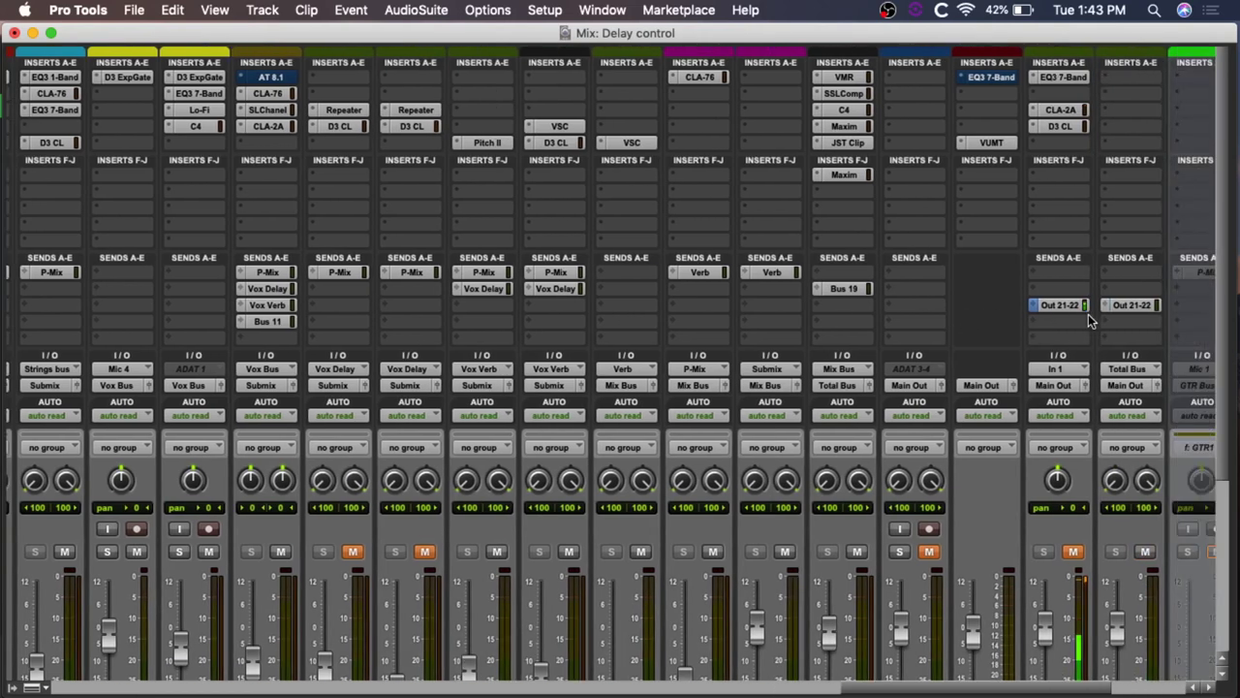